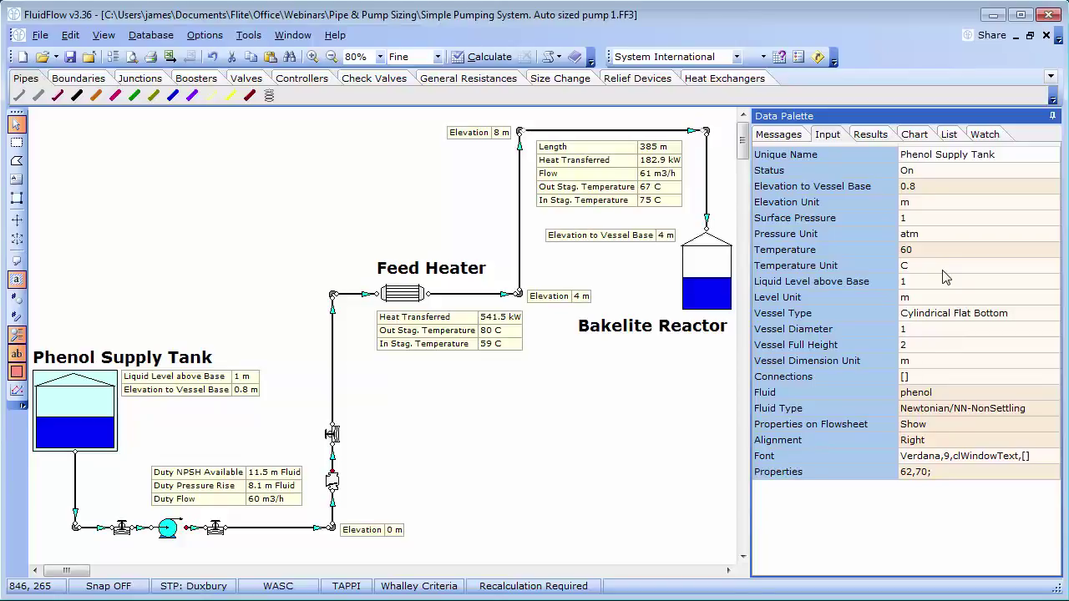
# Check the Bakelite Reactor's properties, then show the pump's inputs: auto-sizing on, Size for Flow, 60 m3/h.
pyautogui.click(708, 282)
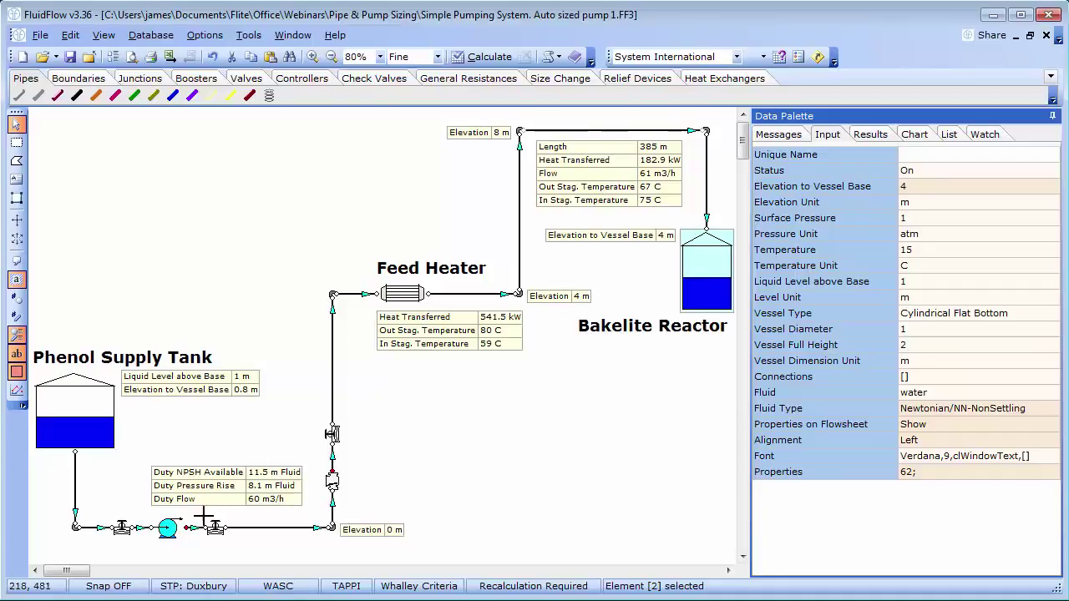
pyautogui.click(177, 535)
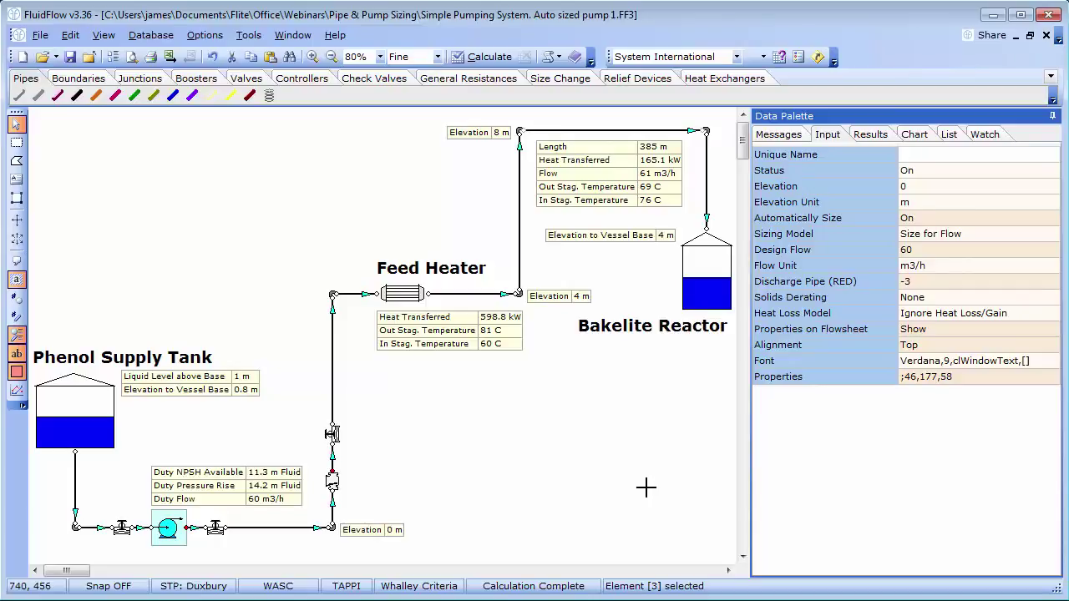
# Confirm the 125A JIS Schedule 40 discharge pipe keeps Economic Velocity sizing and review its results.
pyautogui.click(320, 529)
pyautogui.click(990, 366)
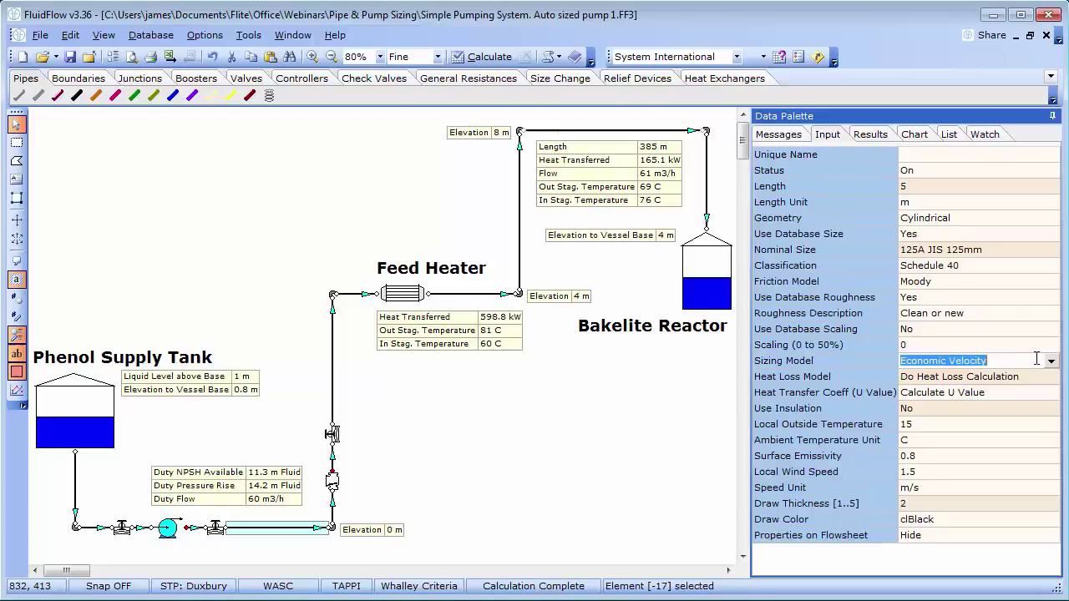
pyautogui.click(1052, 364)
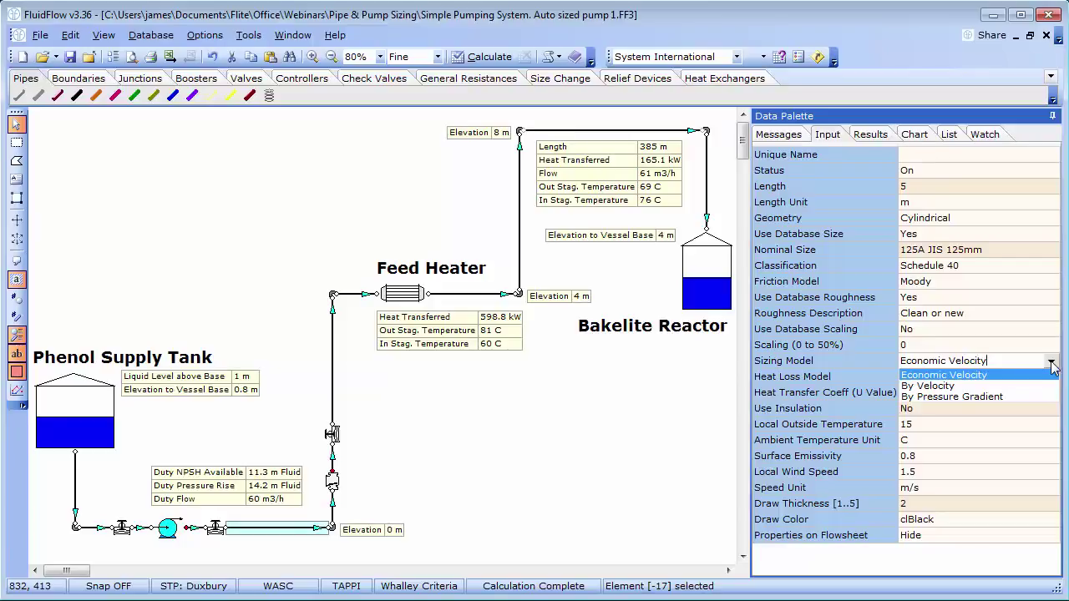
pyautogui.click(1051, 365)
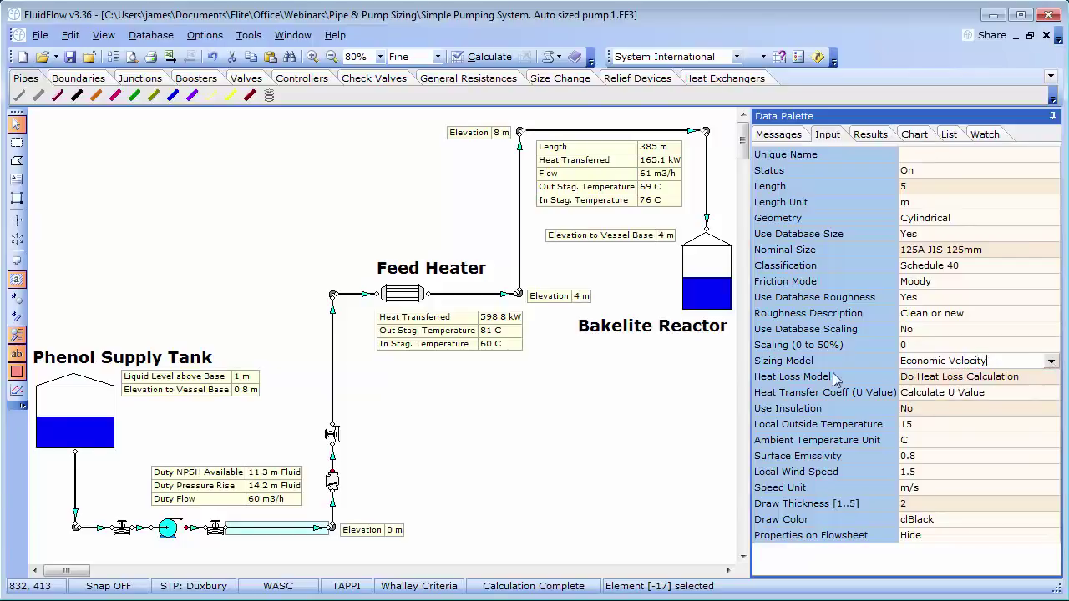
pyautogui.click(872, 136)
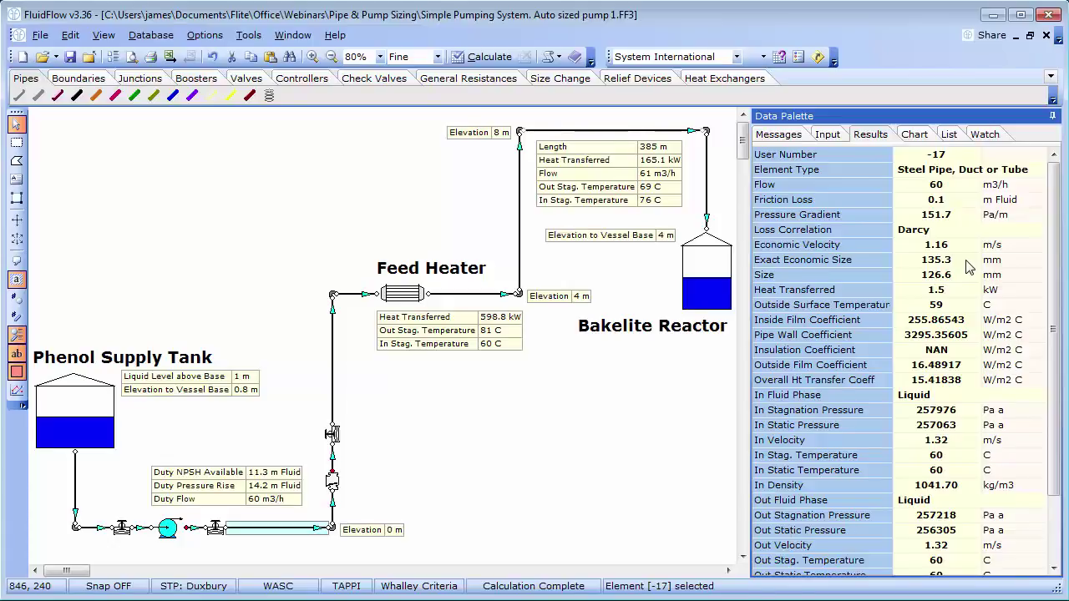
pyautogui.click(827, 134)
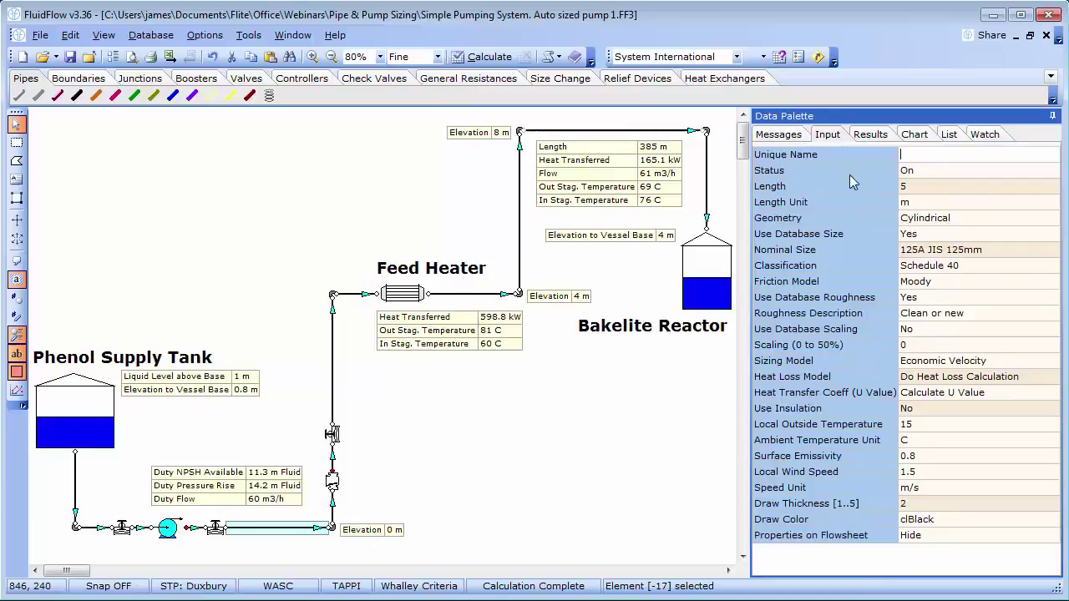
# Recheck the discharge pipe's results, then select every pipe in the system.
pyautogui.click(870, 135)
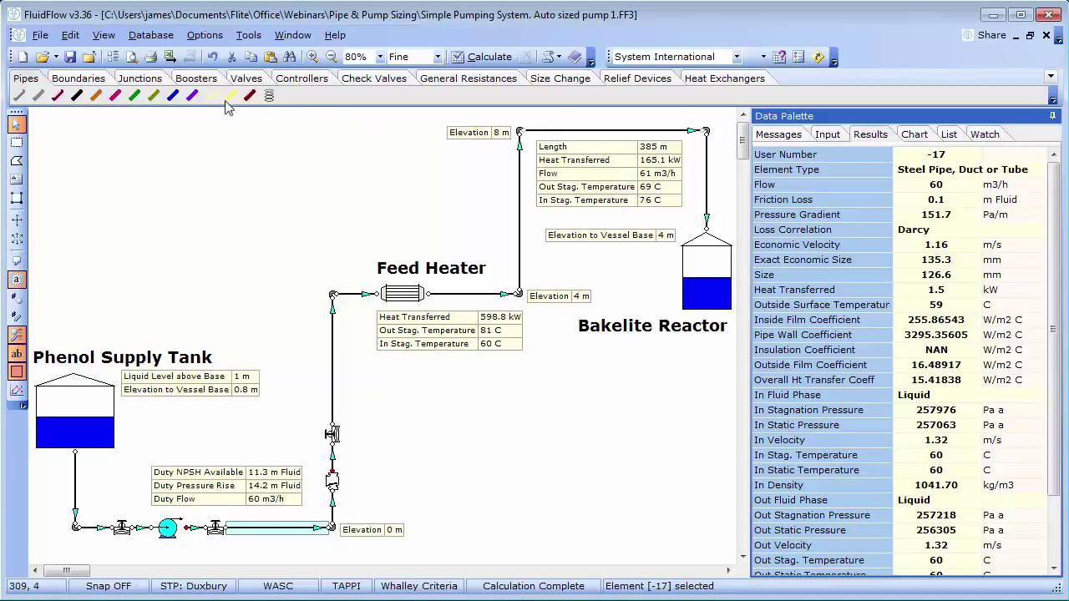
pyautogui.click(70, 35)
pyautogui.moveTo(100, 54)
pyautogui.click(199, 90)
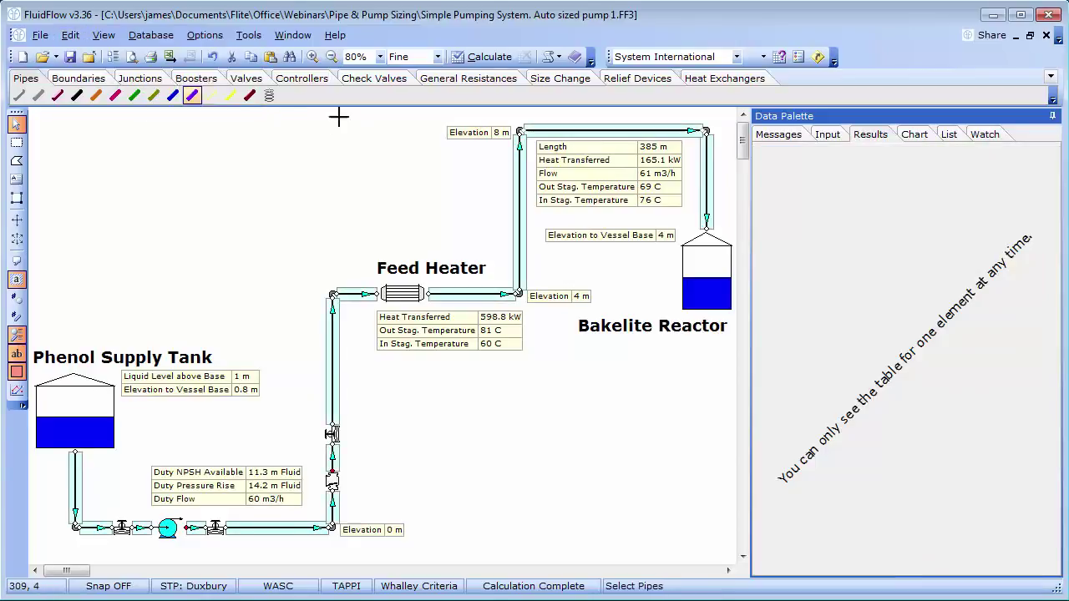
pyautogui.click(828, 135)
# Resize all pipes to 150A JIS 150mm Schedule 40 and review the discharge pipe's 0.93 m/s velocity.
pyautogui.click(949, 248)
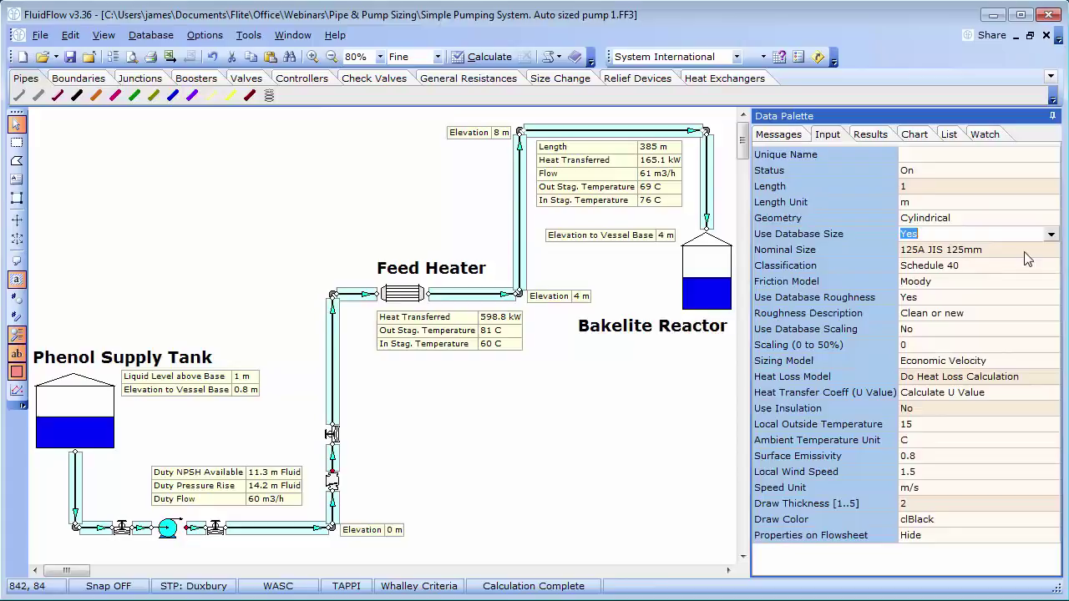
pyautogui.click(1051, 250)
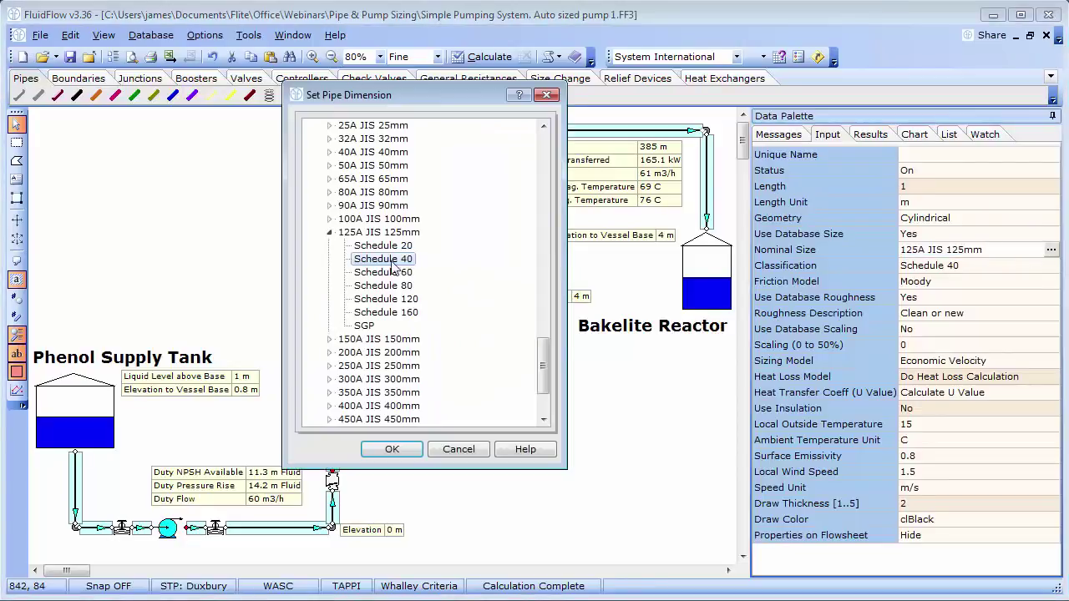
pyautogui.click(330, 339)
pyautogui.click(371, 356)
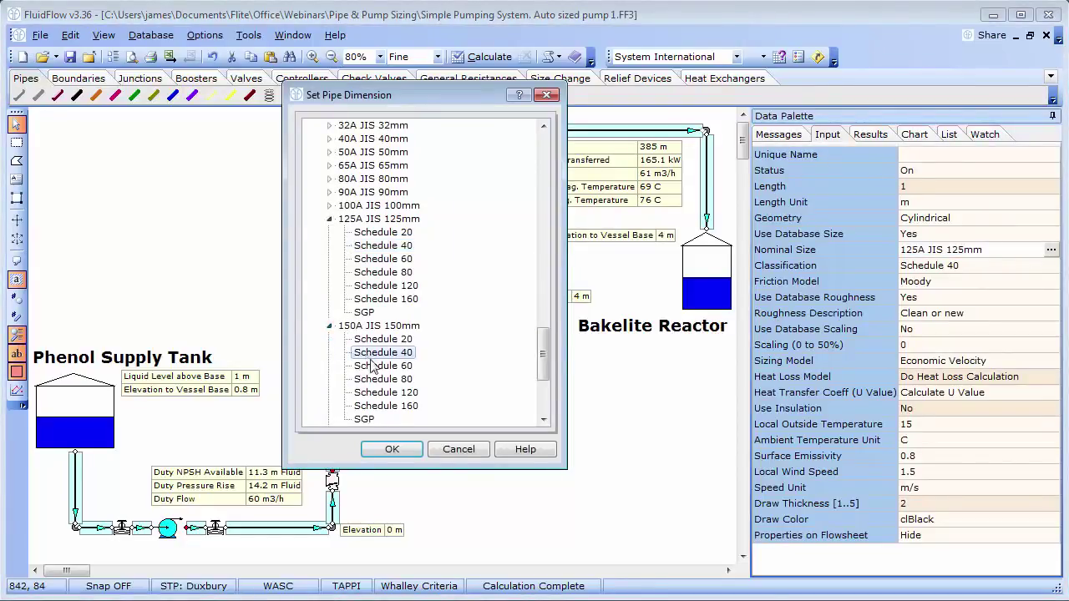
pyautogui.click(391, 450)
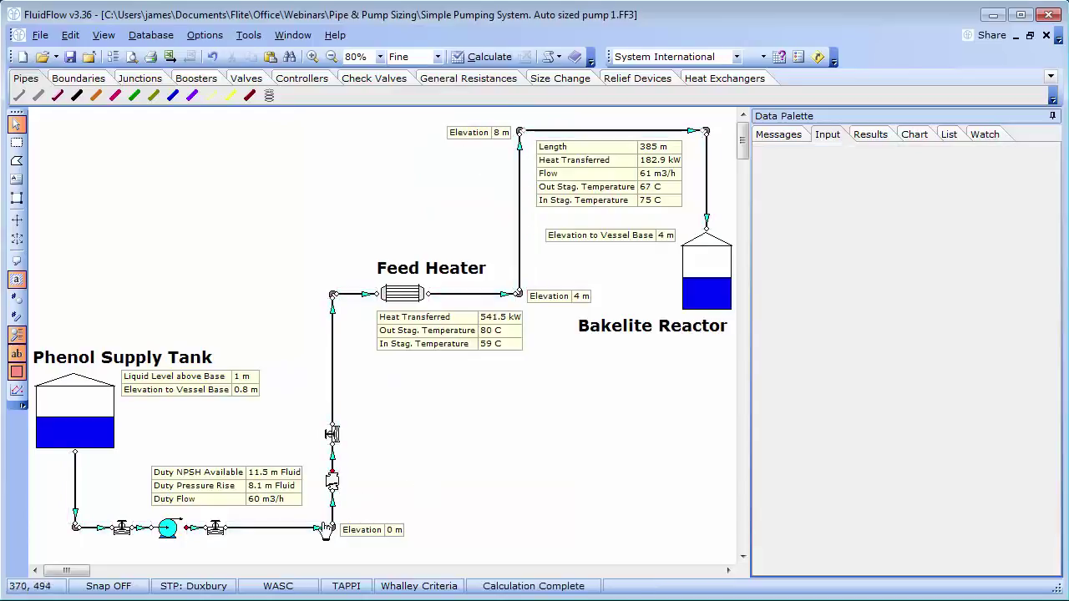
pyautogui.click(309, 528)
pyautogui.click(870, 133)
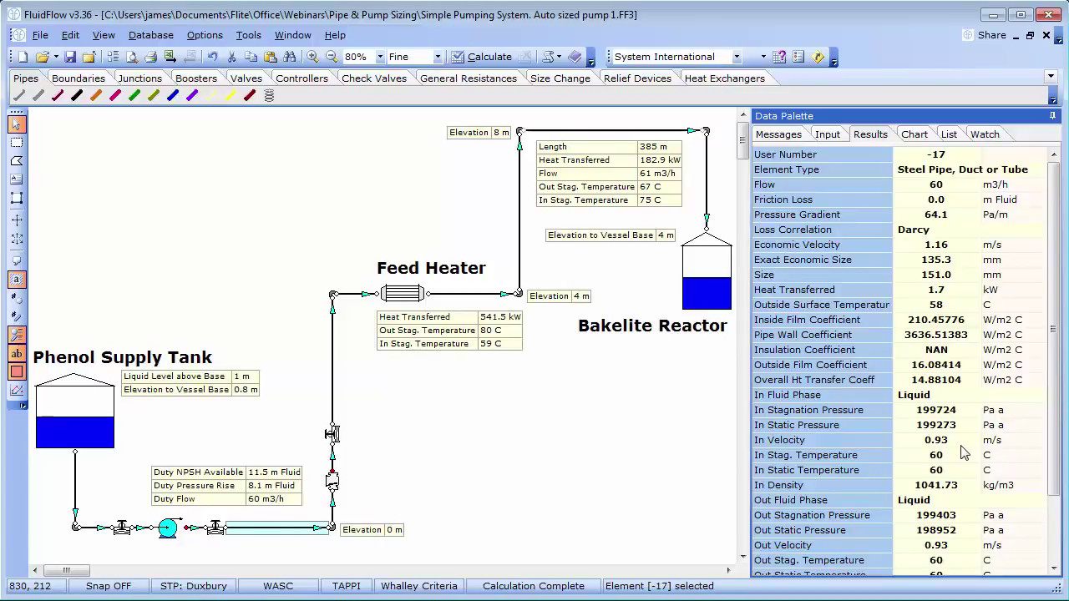
# Confirm the pump's sizing model remains Size for Flow.
pyautogui.click(161, 545)
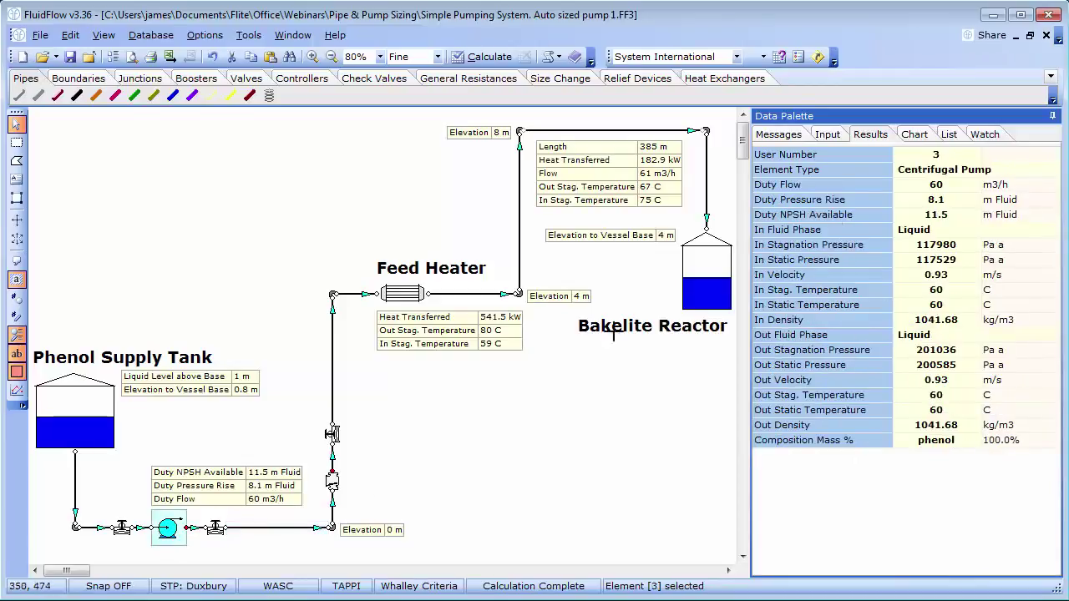
pyautogui.click(827, 136)
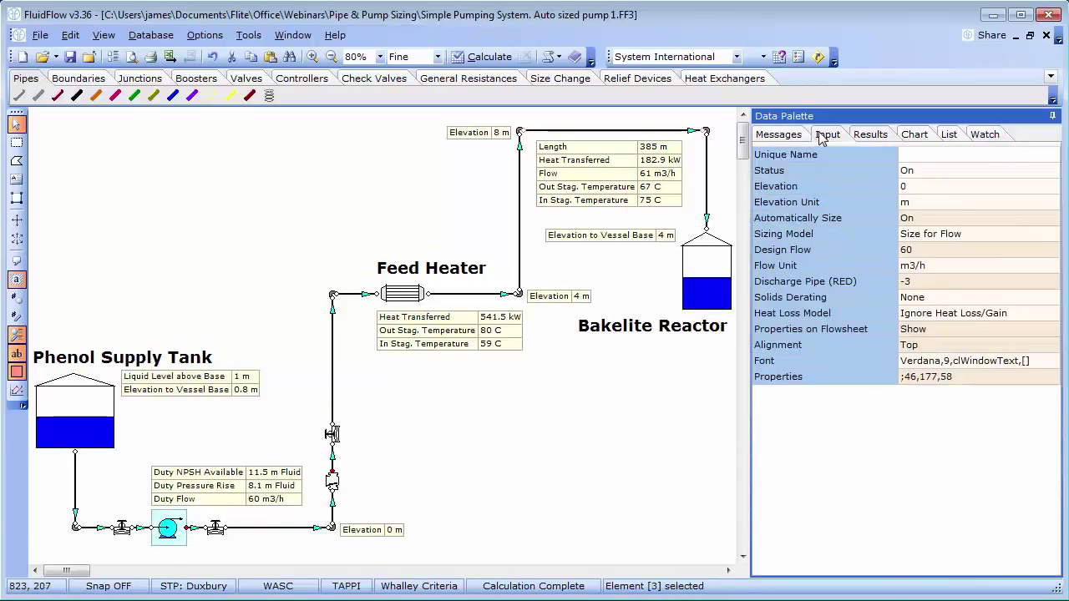
pyautogui.click(977, 235)
pyautogui.click(1013, 234)
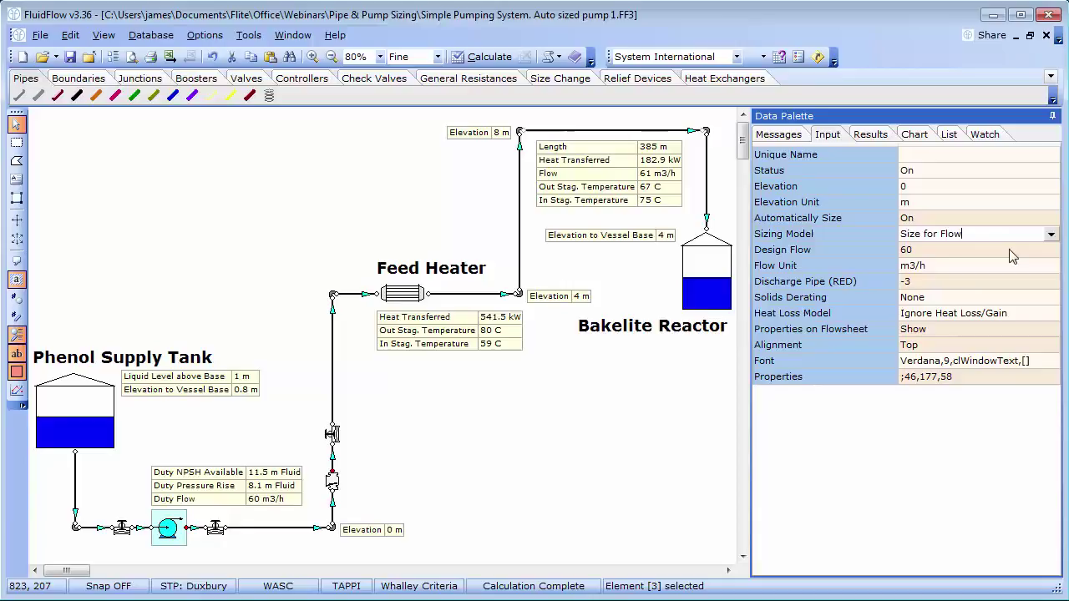
pyautogui.click(1051, 237)
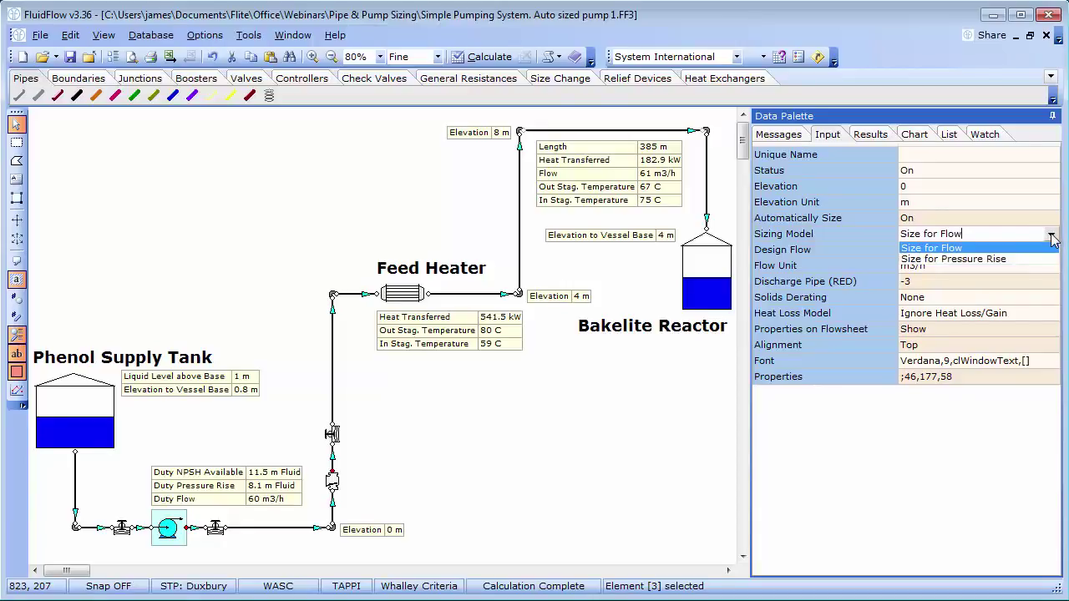
pyautogui.click(1052, 238)
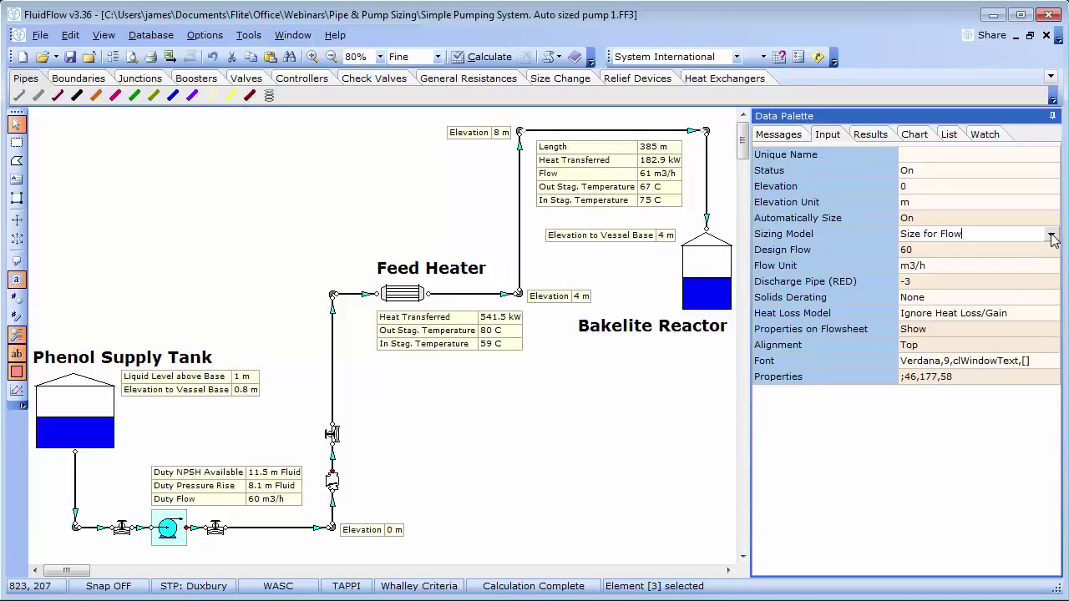
# Review the pump duty and the Feed Heater outlet pipe's results: 61 m3/h, 151 mm.
pyautogui.click(882, 141)
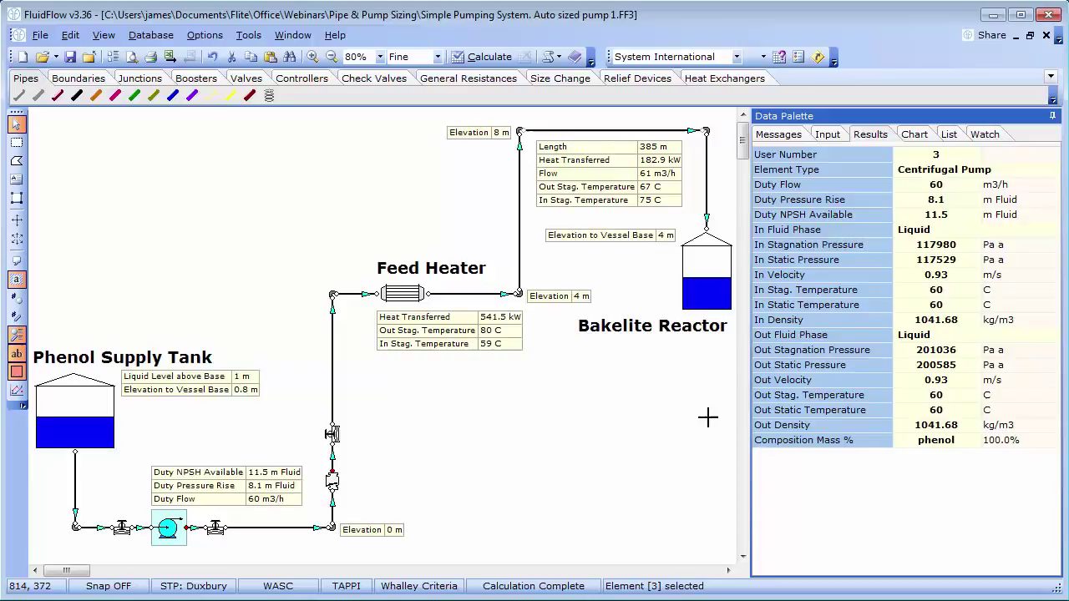
pyautogui.click(494, 298)
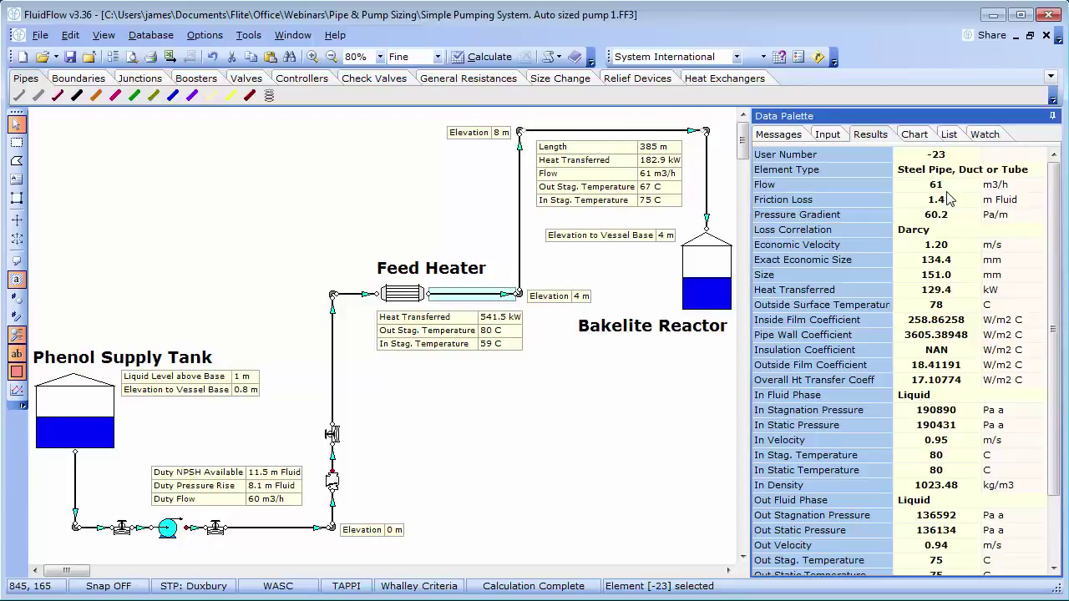
# Turn off pump auto-sizing, use the Flite Sizing Example model, and recalculate to 59 m3/h at 8.0 m.
pyautogui.click(839, 136)
pyautogui.click(170, 529)
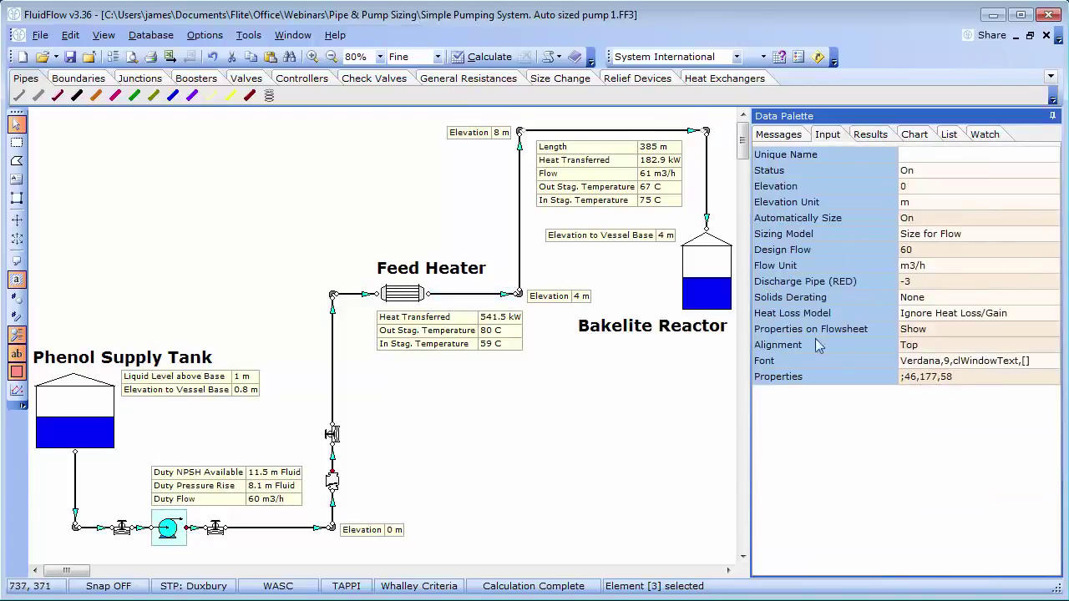
pyautogui.doubleClick(948, 219)
pyautogui.click(960, 237)
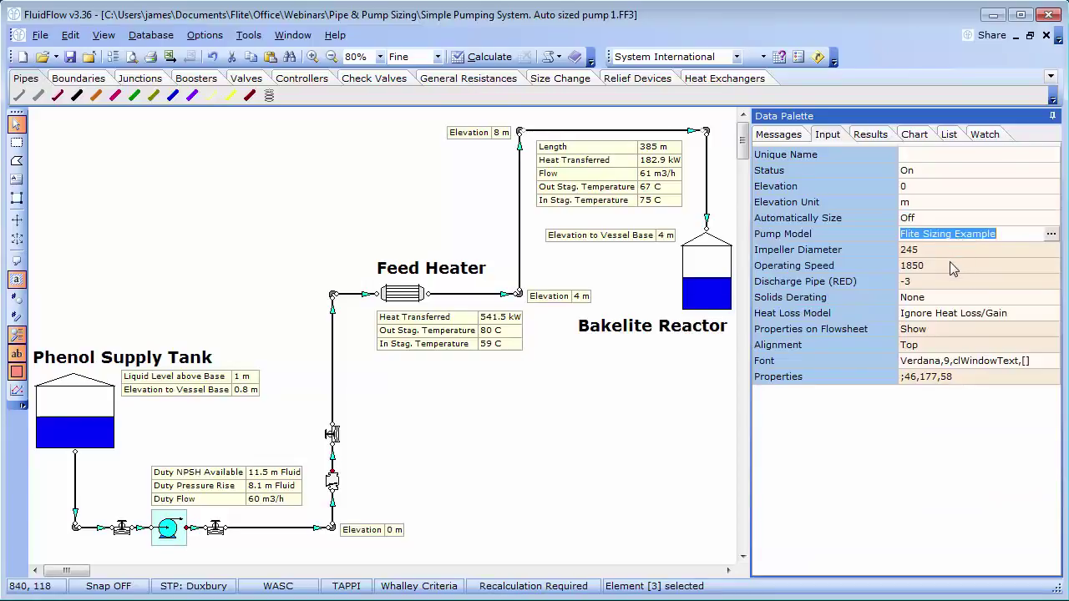
pyautogui.click(496, 59)
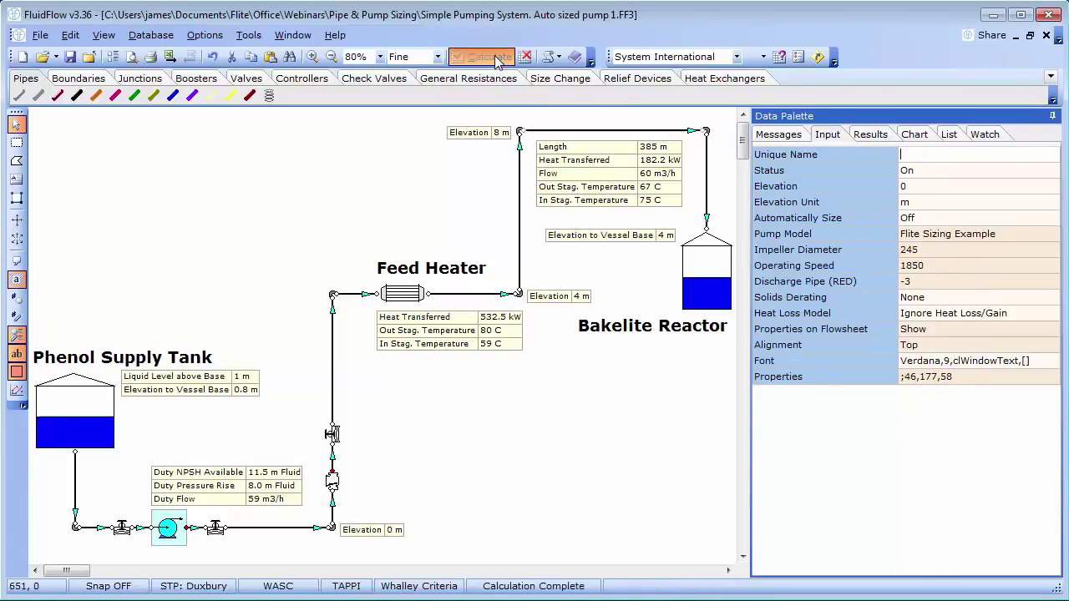
# Review the fixed pump's results: 59 m3/h, 8.0 m rise, 62.17% efficiency, 2.2 kW.
pyautogui.click(869, 136)
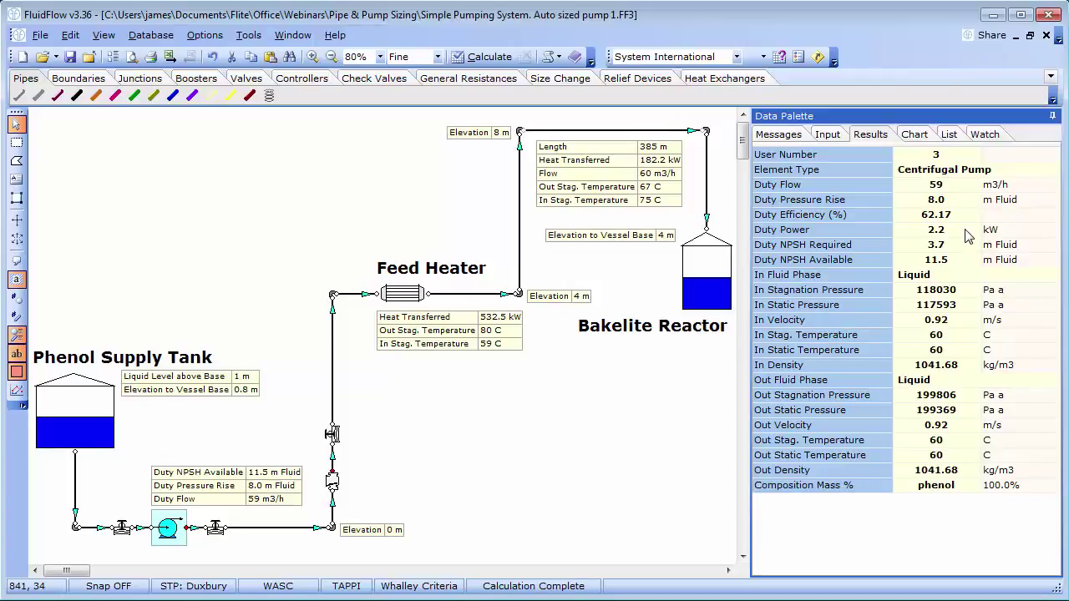
pyautogui.click(921, 139)
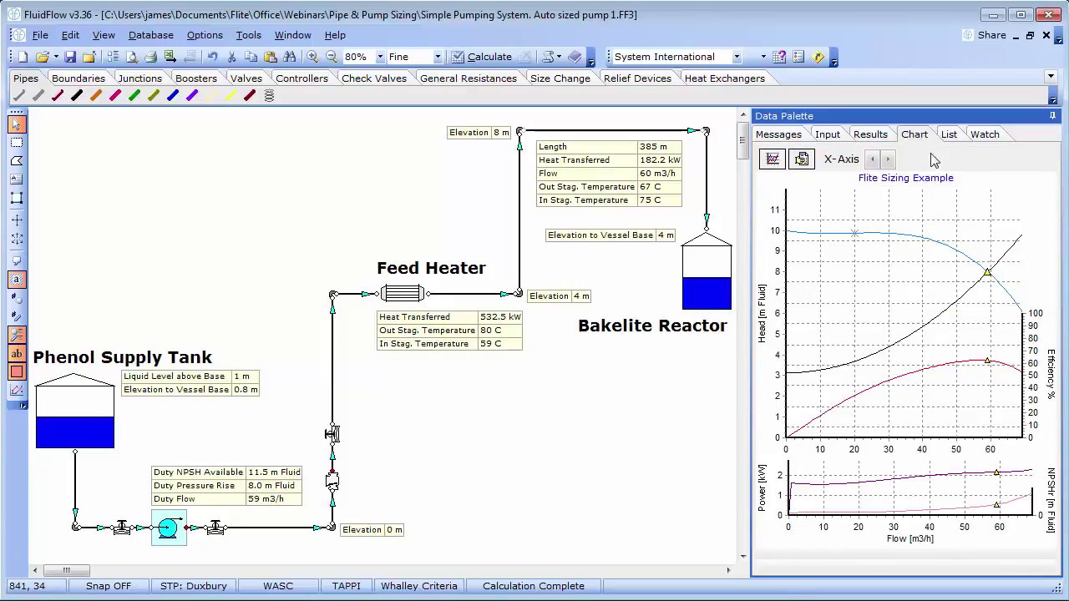
pyautogui.click(889, 160)
pyautogui.click(890, 161)
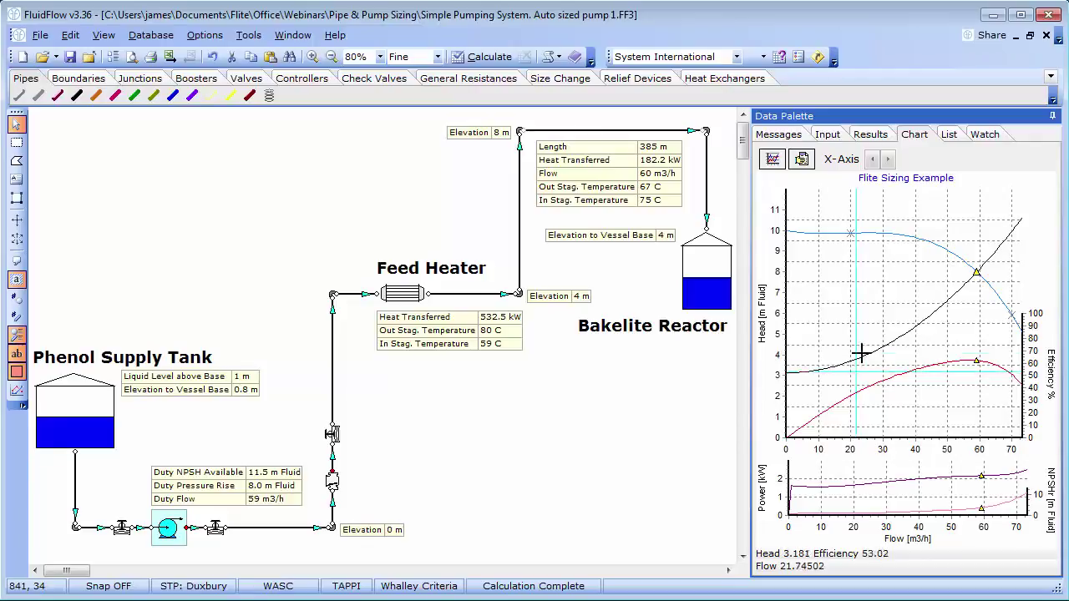
pyautogui.click(871, 137)
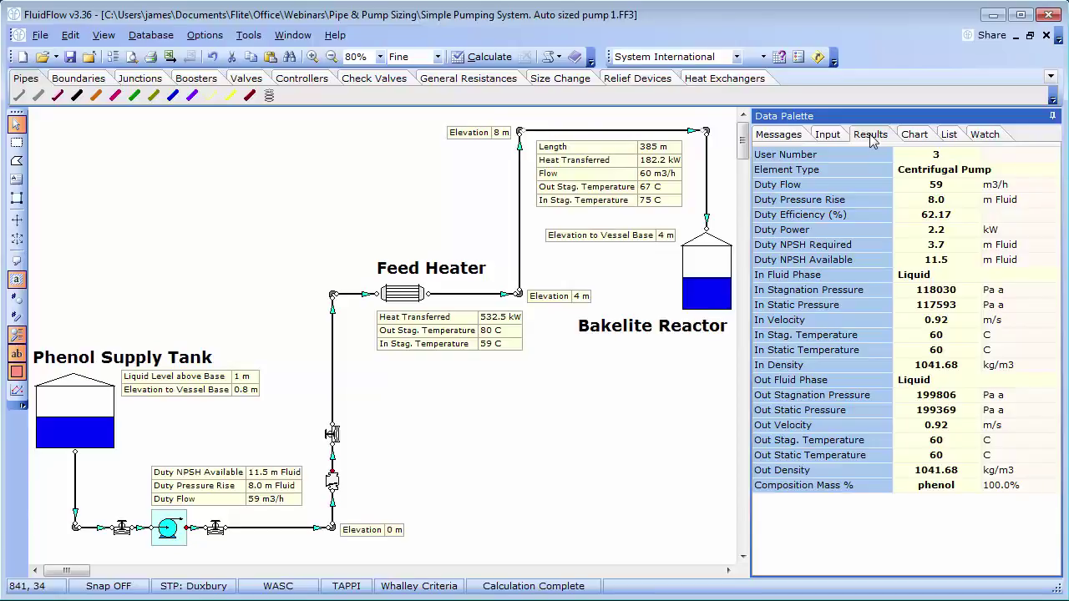
# Change the pump's operating speed from 1850 to 1871 rpm and recalculate to 60 m3/h at 8.1 m.
pyautogui.click(839, 136)
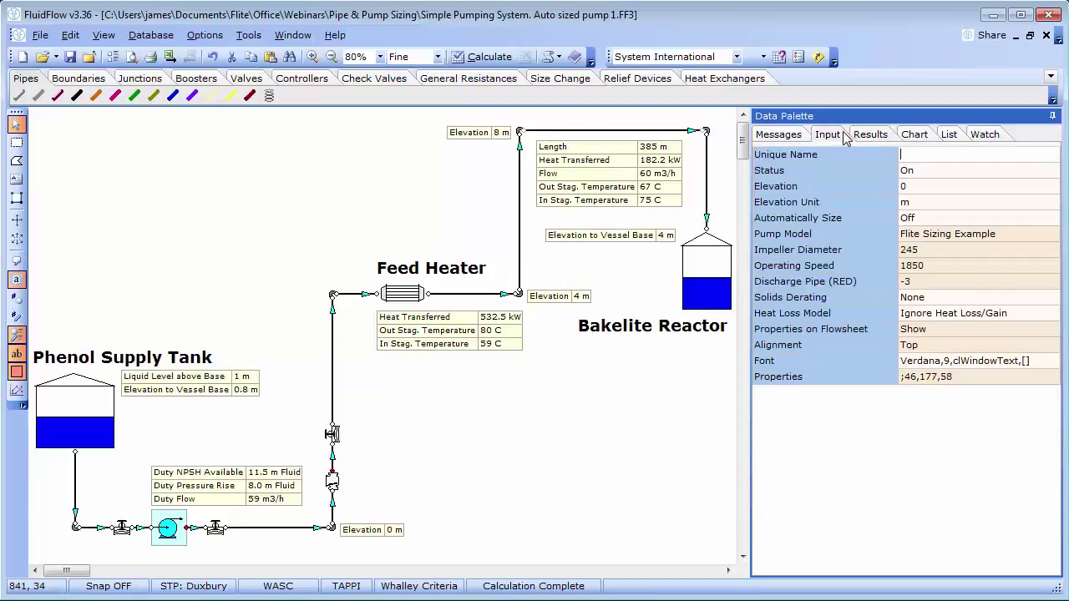
pyautogui.doubleClick(929, 265)
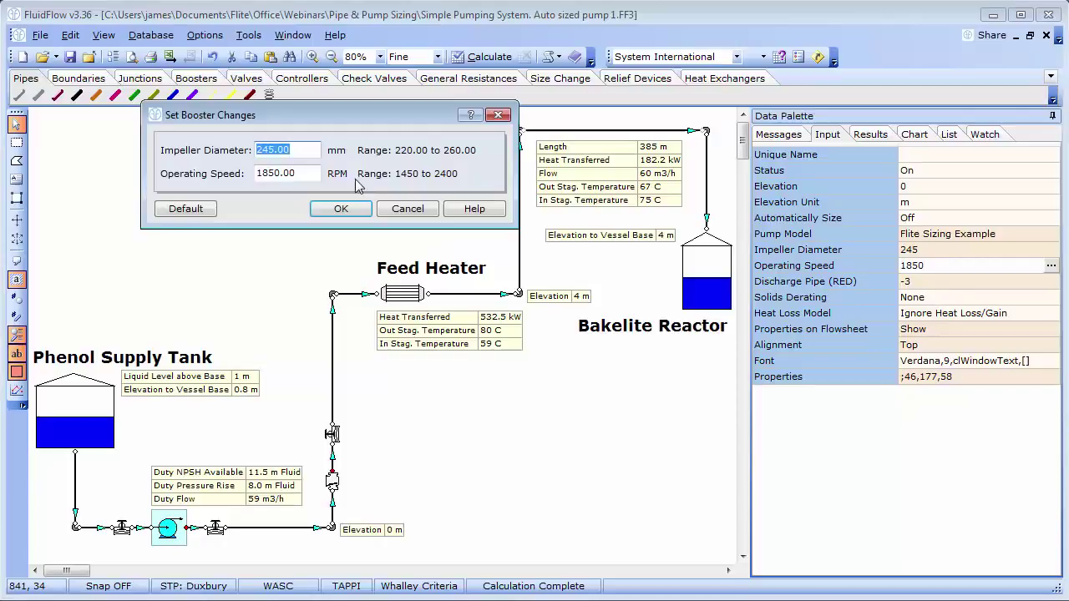
pyautogui.moveTo(312, 174); pyautogui.dragTo(250, 179)
pyautogui.write('1871')
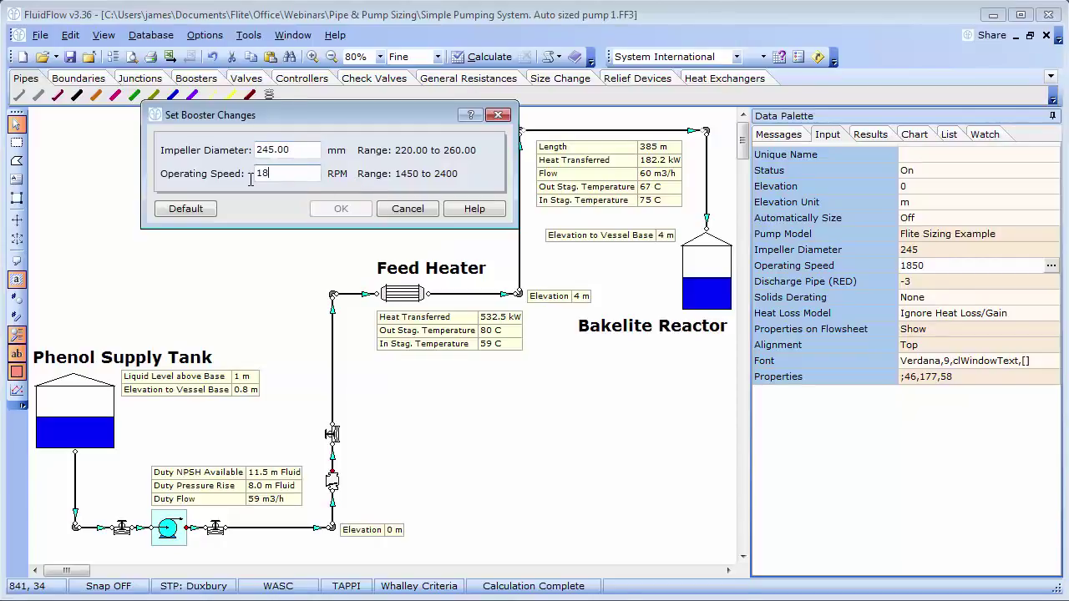
pyautogui.click(343, 209)
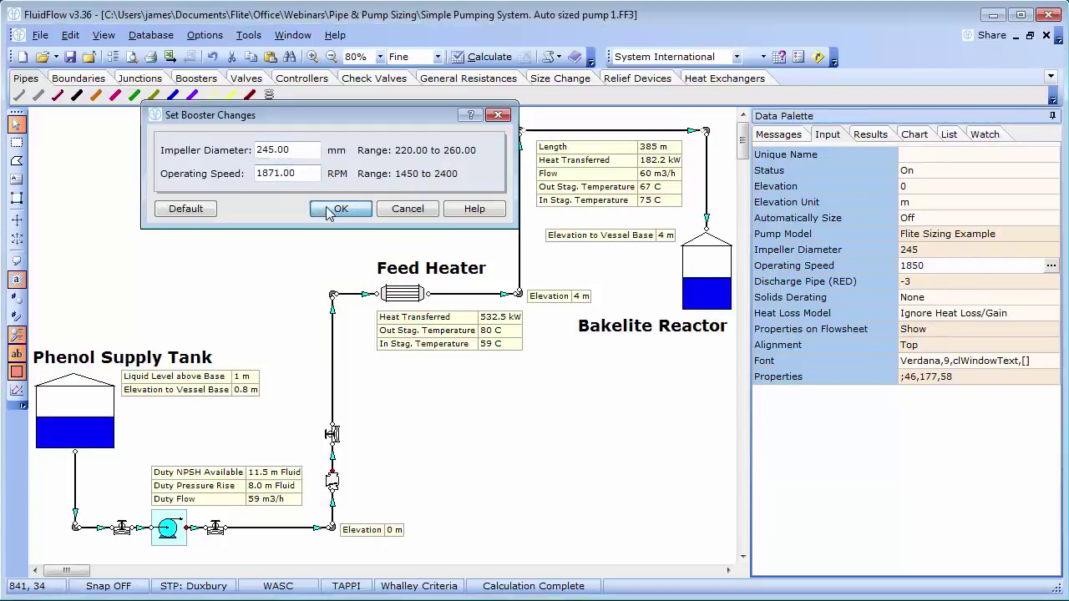
pyautogui.click(882, 137)
pyautogui.click(490, 57)
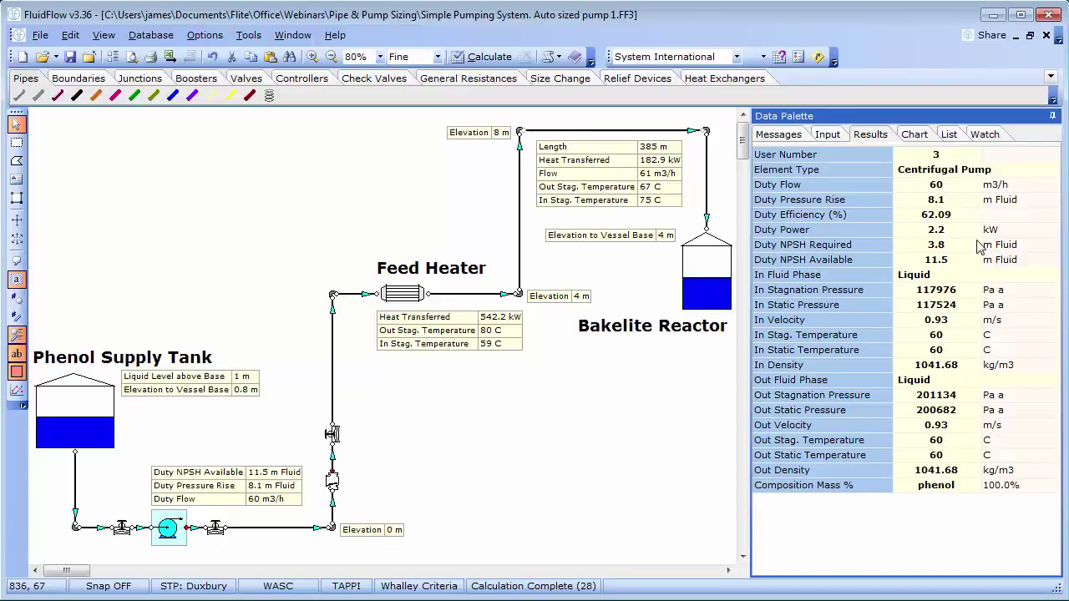
# Widen the pump chart's flow axis to about 83 m3/h, read the Affinity Law message, and return to inputs.
pyautogui.click(918, 135)
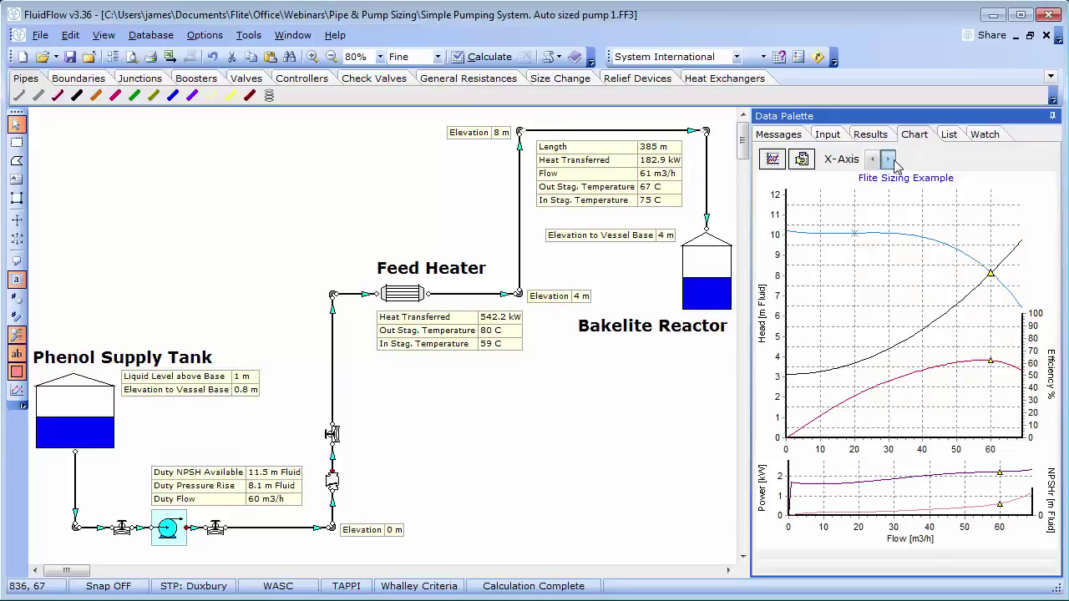
pyautogui.click(890, 160)
pyautogui.click(891, 160)
pyautogui.click(890, 159)
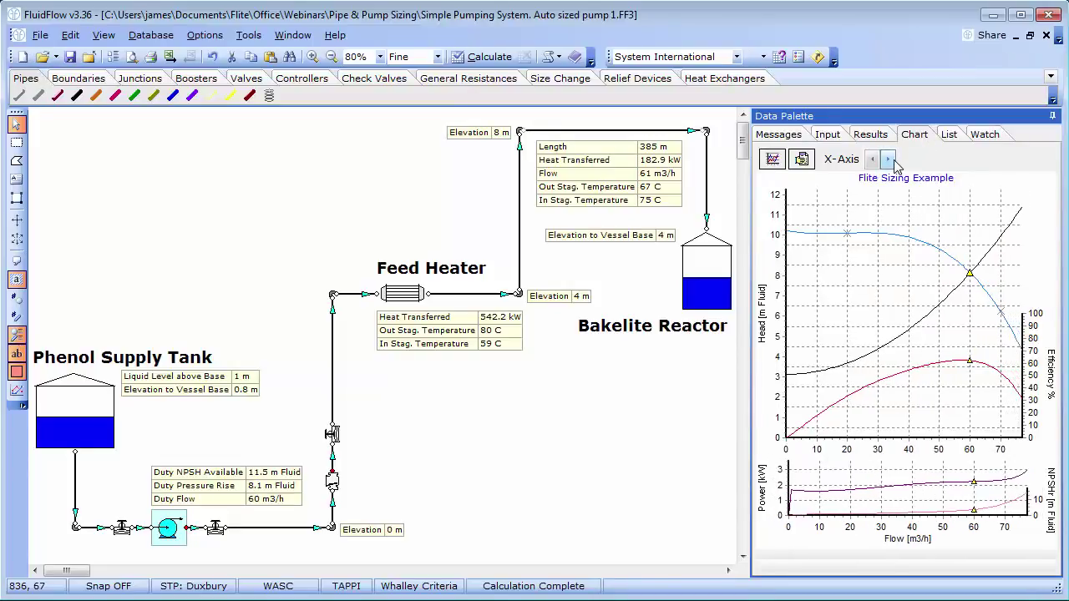
pyautogui.click(890, 159)
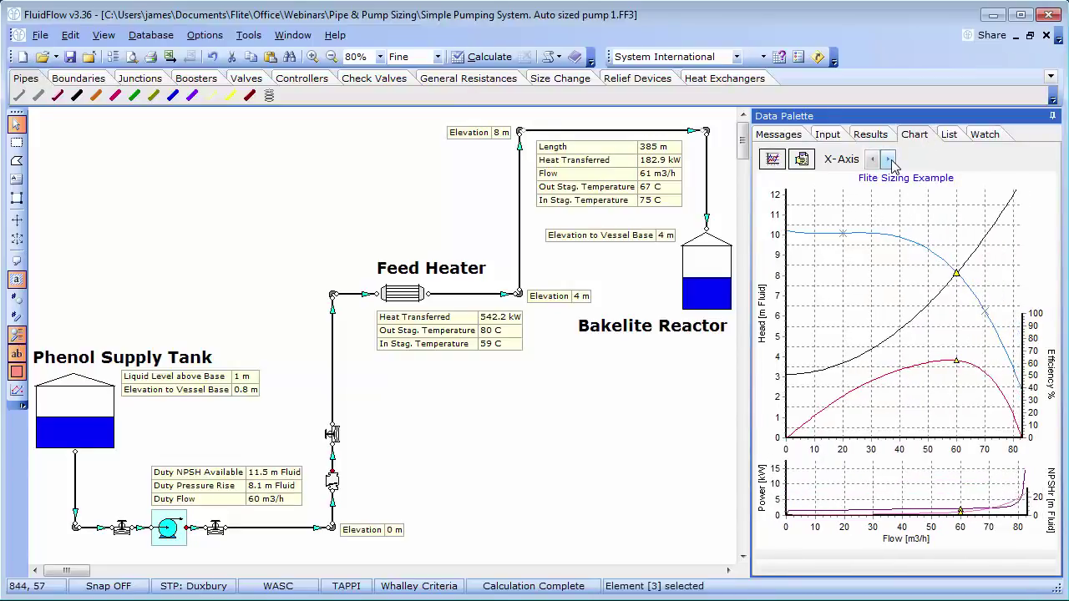
pyautogui.click(792, 136)
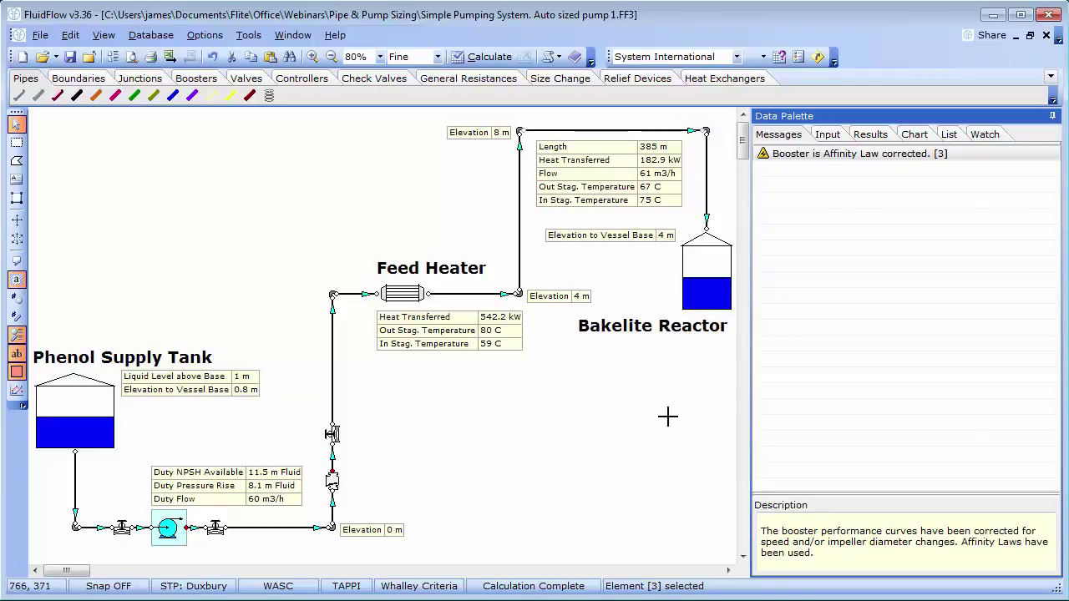
pyautogui.click(829, 136)
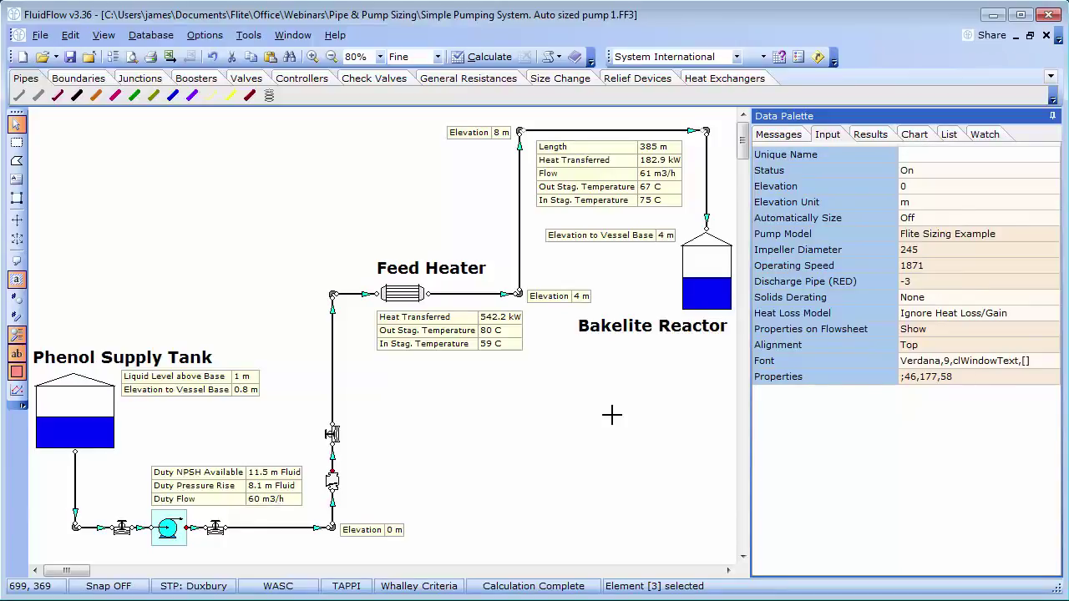
# Resize all pipes to 250A JIS 250mm Schedule 40 and recalculate, giving 77 m3/h at 4.3 m.
pyautogui.click(70, 35)
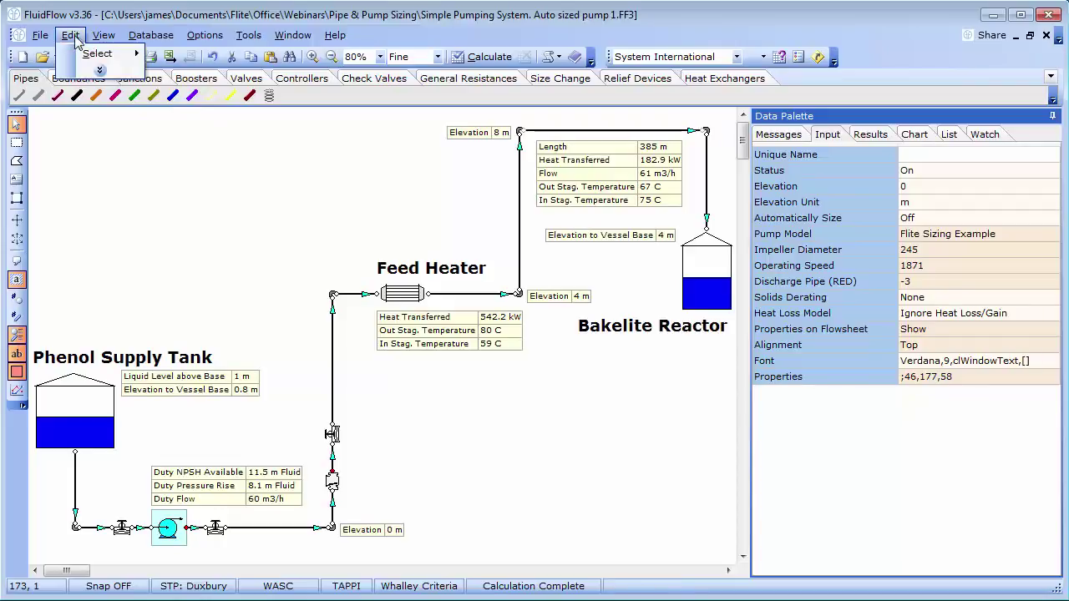
pyautogui.moveTo(89, 55)
pyautogui.click(200, 90)
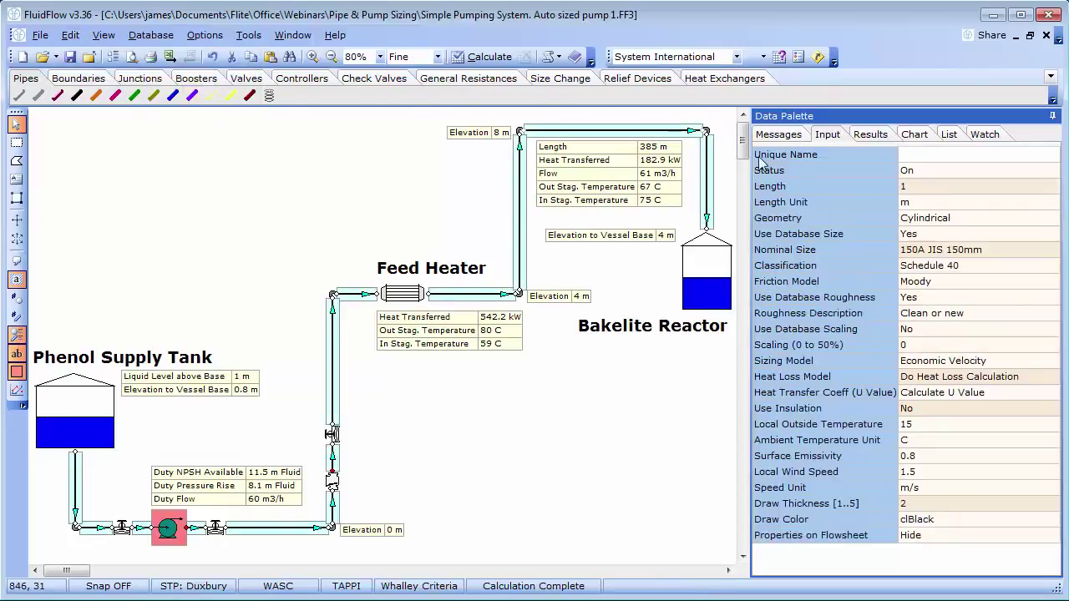
pyautogui.click(947, 250)
pyautogui.click(1050, 250)
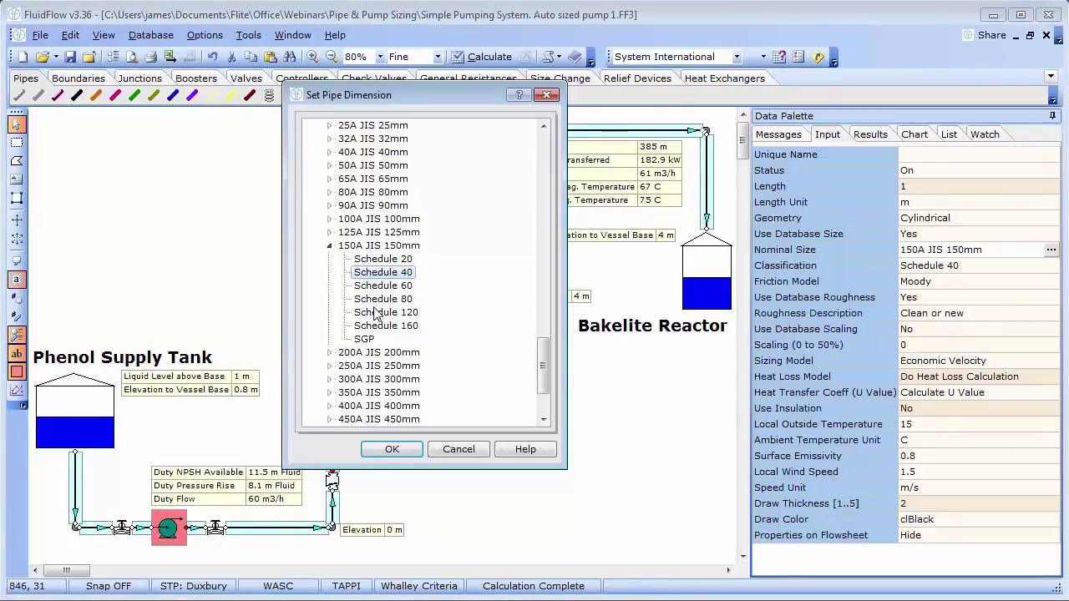
pyautogui.click(329, 367)
pyautogui.click(402, 327)
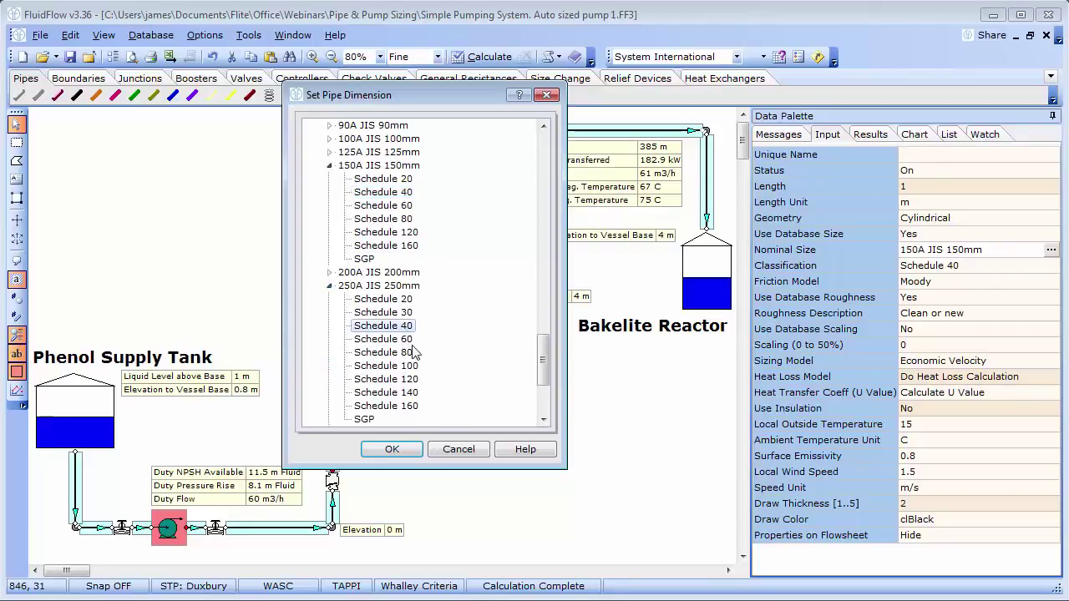
pyautogui.click(392, 449)
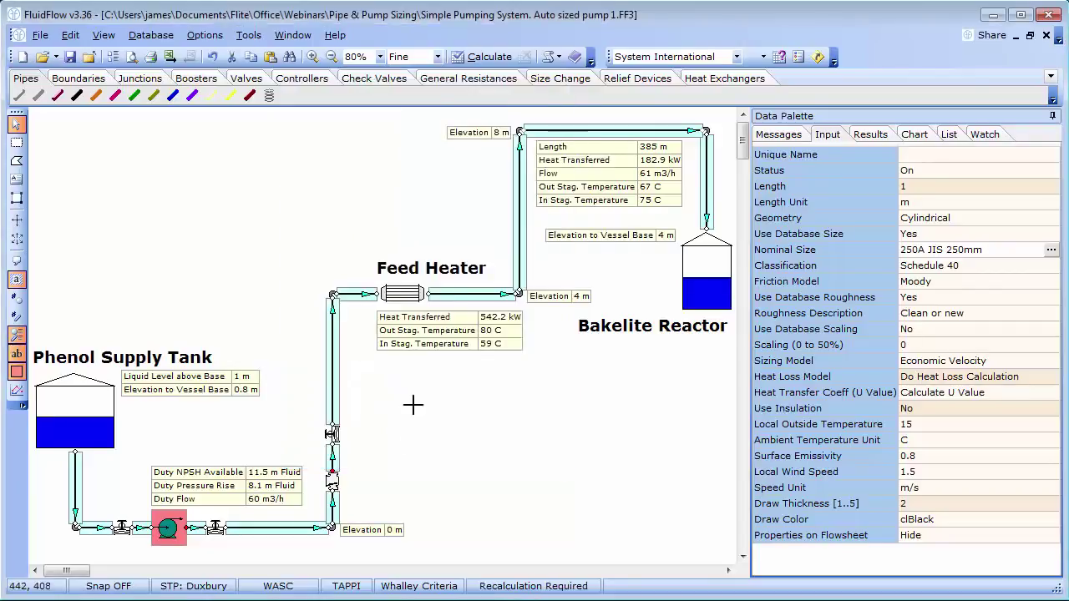
pyautogui.click(479, 59)
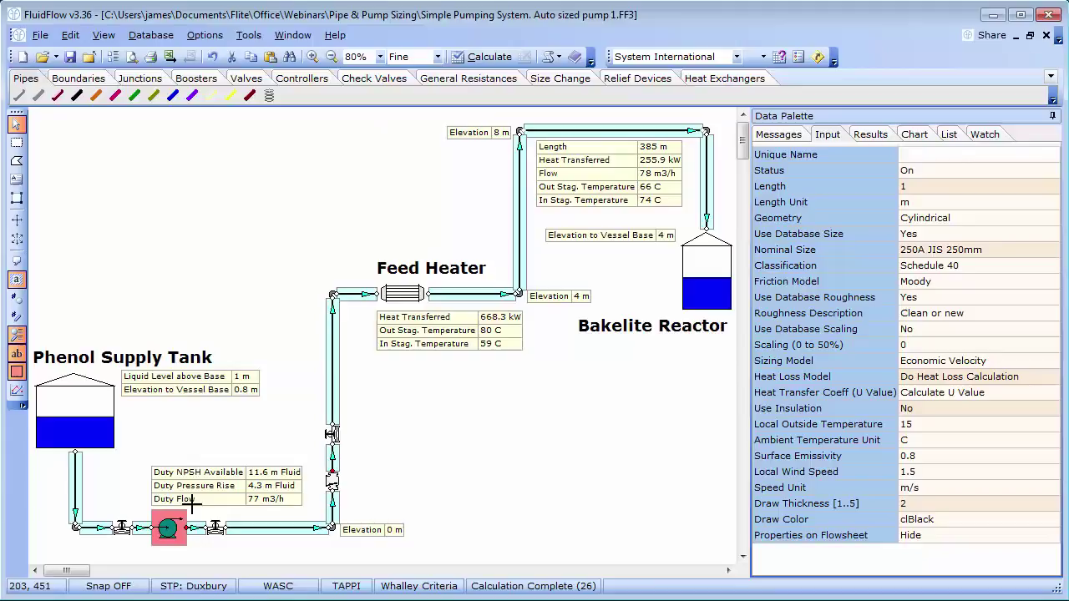
pyautogui.click(182, 533)
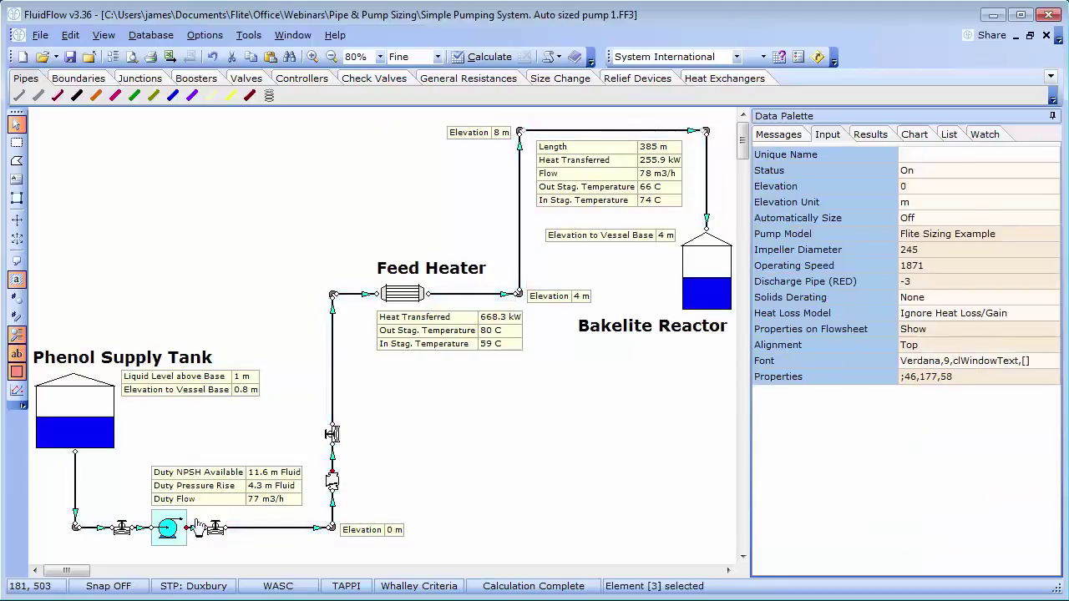
# Review pump results and NPSH warnings: 31.20% efficiency, 14.7 m required versus 11.6 m available.
pyautogui.click(870, 138)
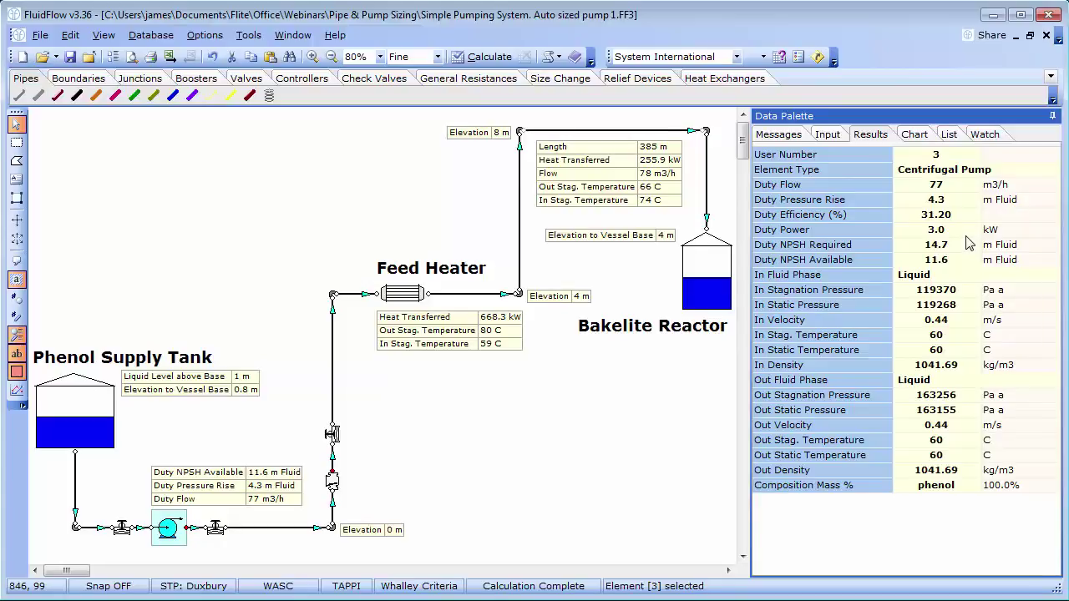
pyautogui.click(785, 135)
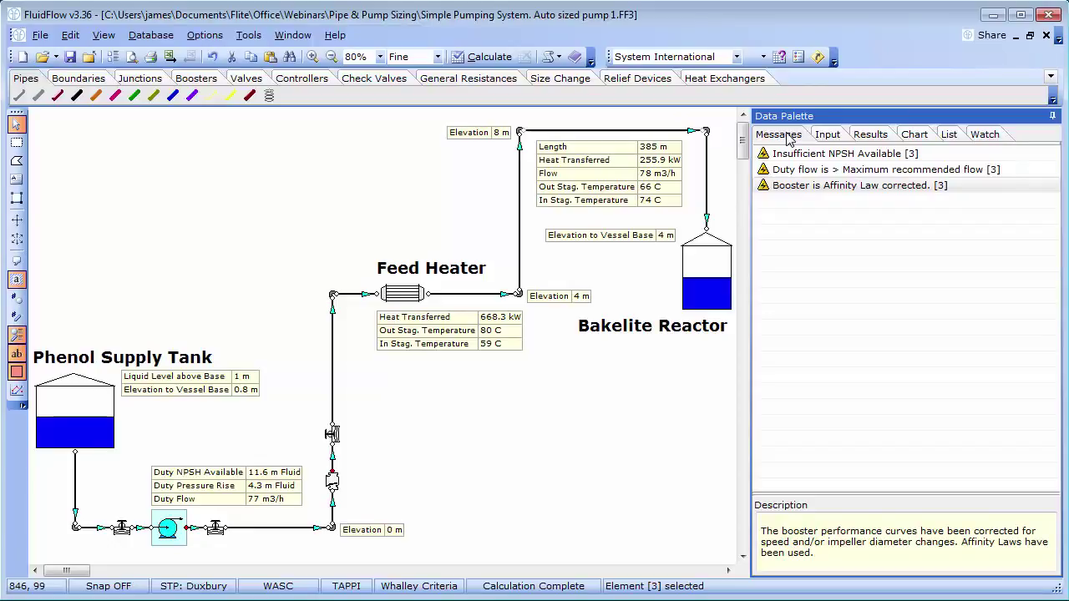
pyautogui.click(871, 135)
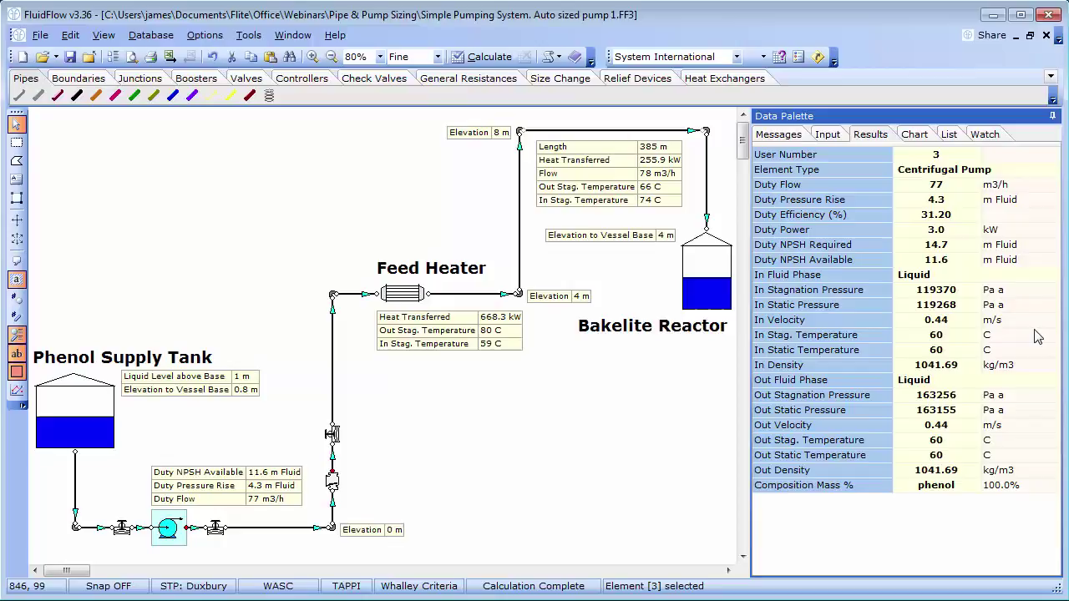
# Resize every pipe to 200A JIS 200mm Schedule 40 and recalculate, giving 74 m3/h at 5.3 m.
pyautogui.click(83, 35)
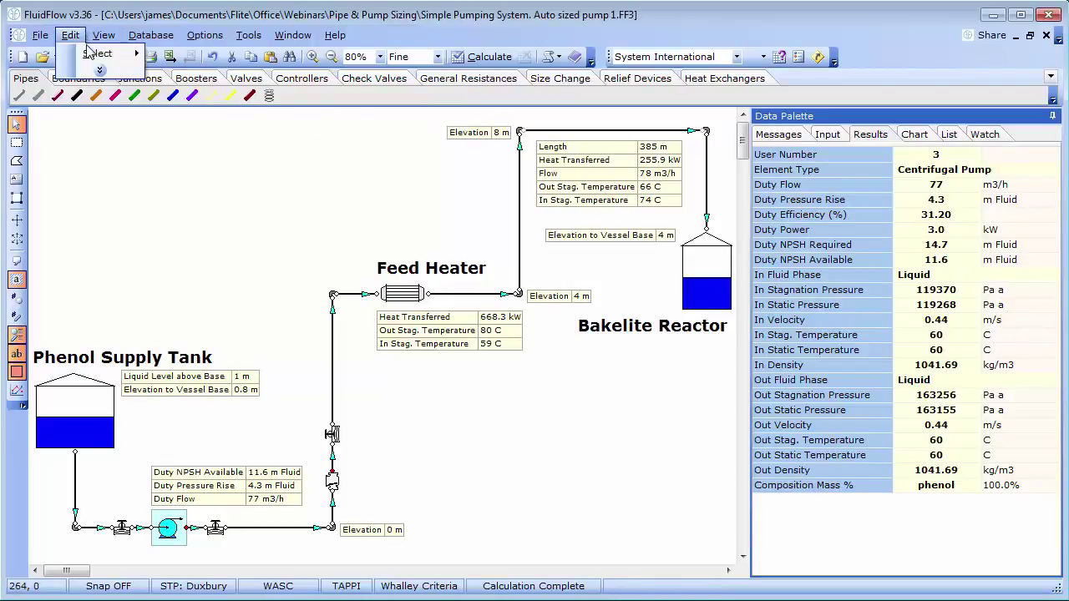
pyautogui.moveTo(97, 53)
pyautogui.click(192, 88)
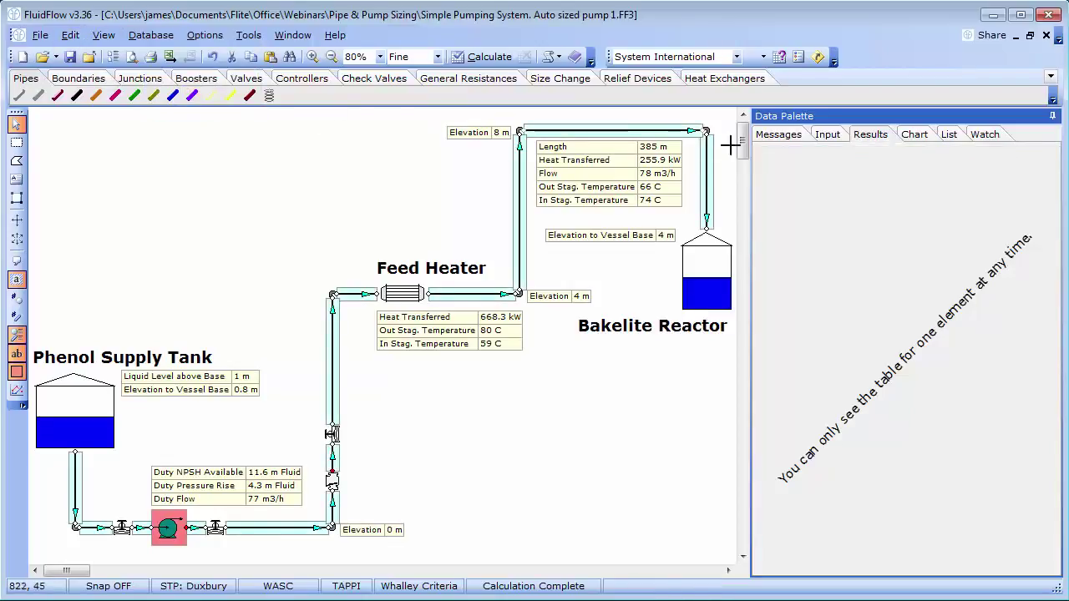
pyautogui.click(827, 135)
pyautogui.click(941, 249)
pyautogui.click(941, 250)
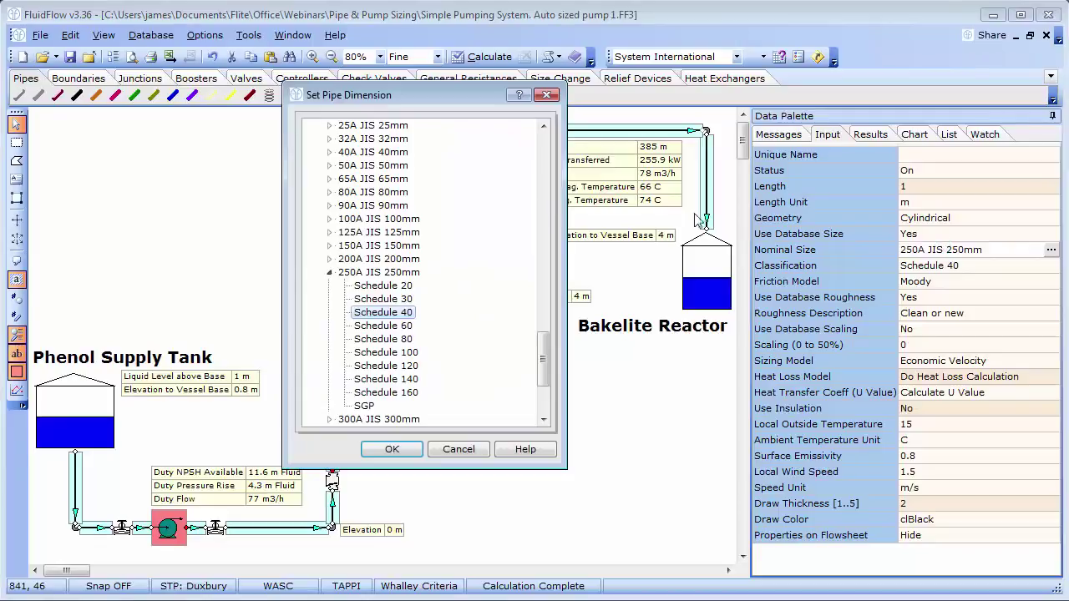
pyautogui.click(329, 259)
pyautogui.click(401, 299)
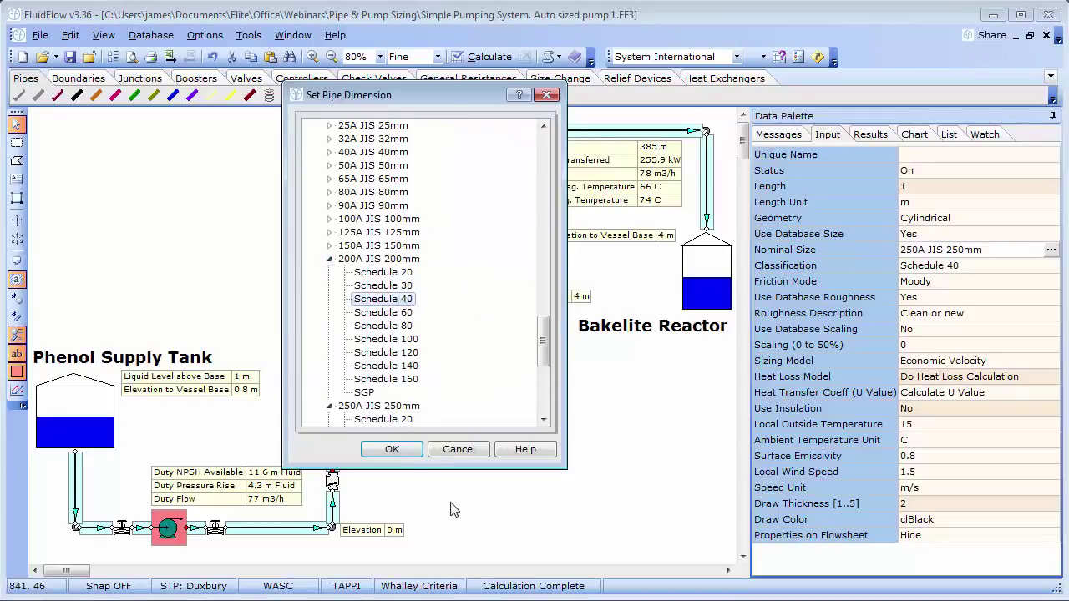
pyautogui.click(399, 449)
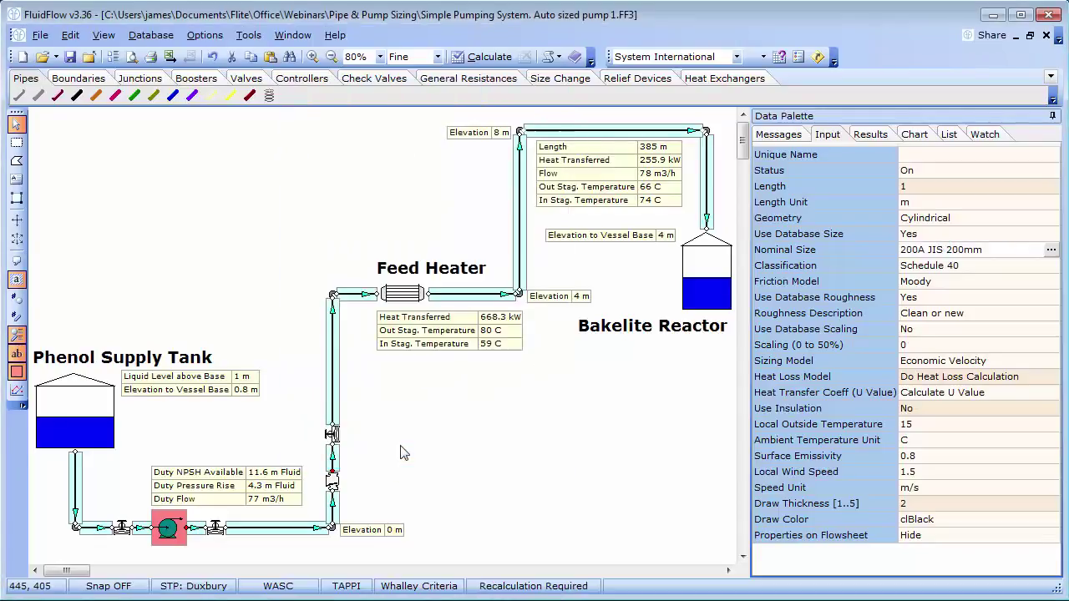
pyautogui.click(436, 186)
pyautogui.click(489, 56)
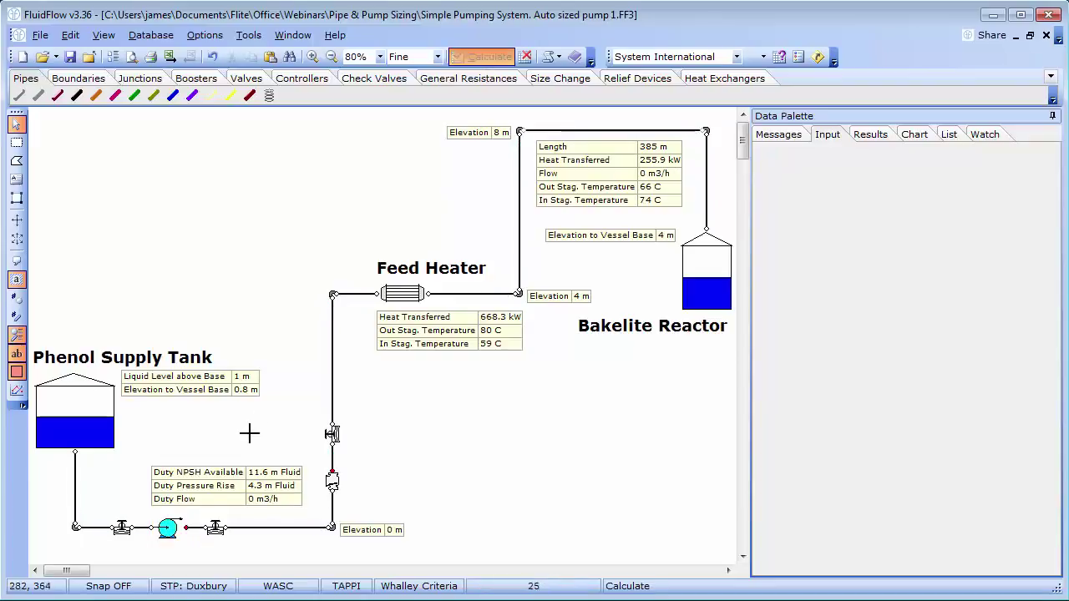
# Review the pump's warnings and results: 43.90% efficiency and 2.5 kW power.
pyautogui.click(166, 532)
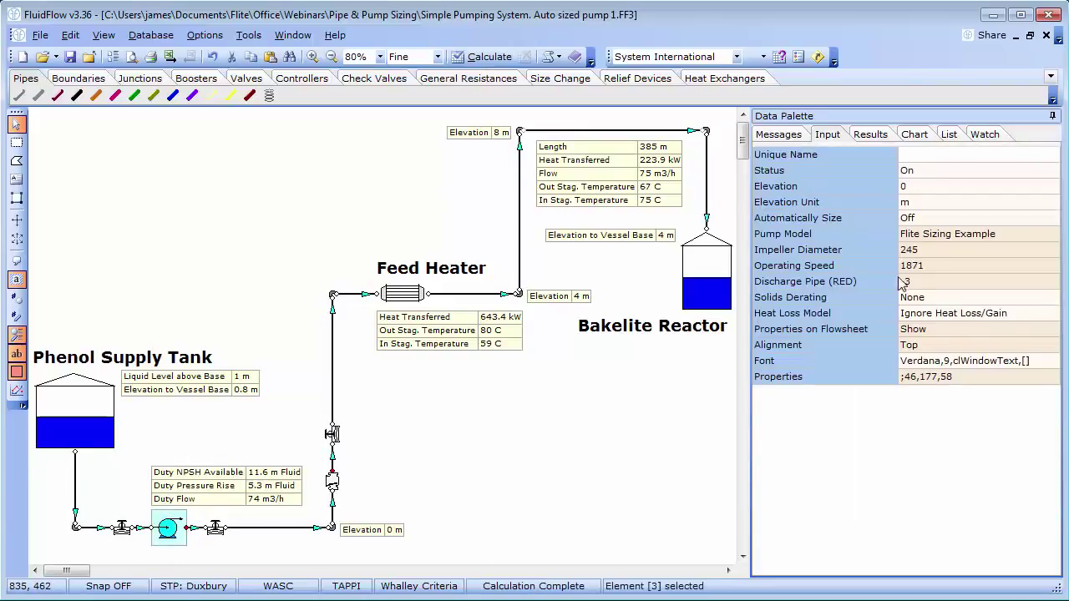
pyautogui.click(779, 134)
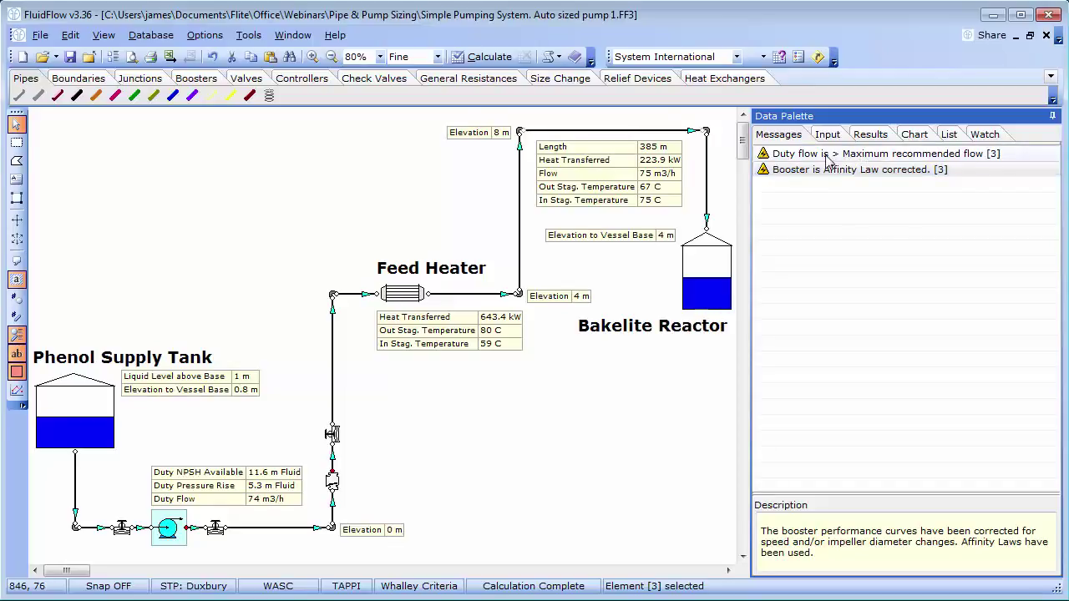
pyautogui.click(870, 136)
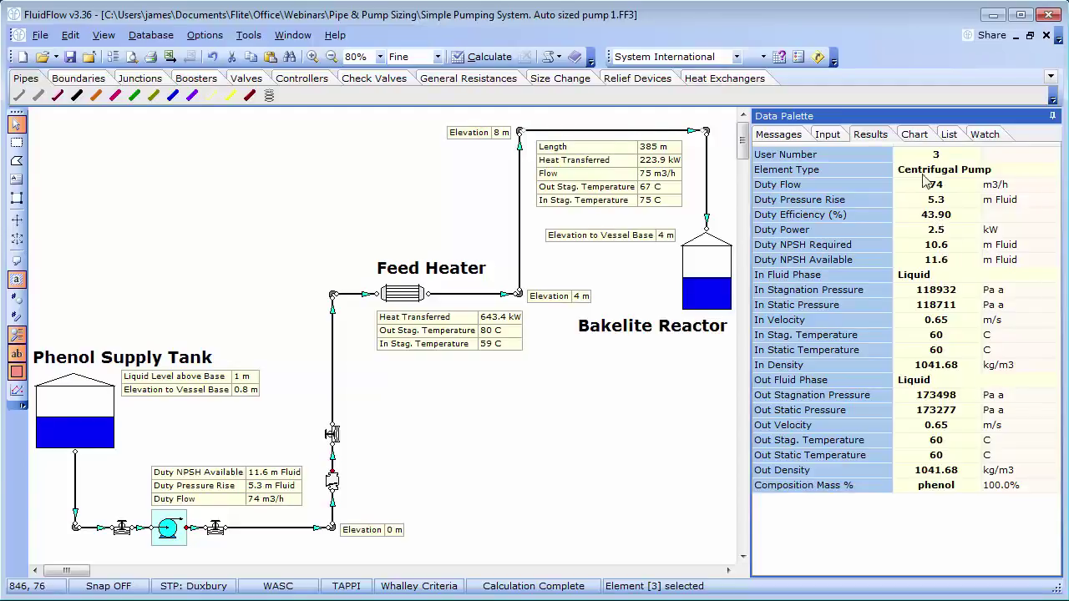
# Chart the pump curves and widen the flow axis to show the 74 m3/h duty point.
pyautogui.click(914, 134)
pyautogui.click(889, 160)
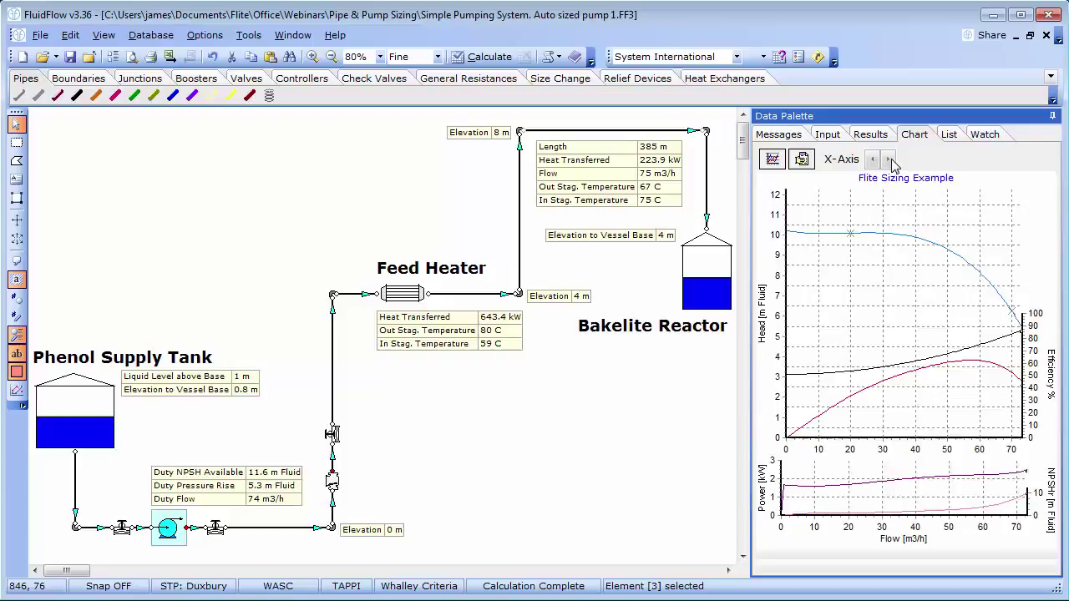
pyautogui.click(888, 160)
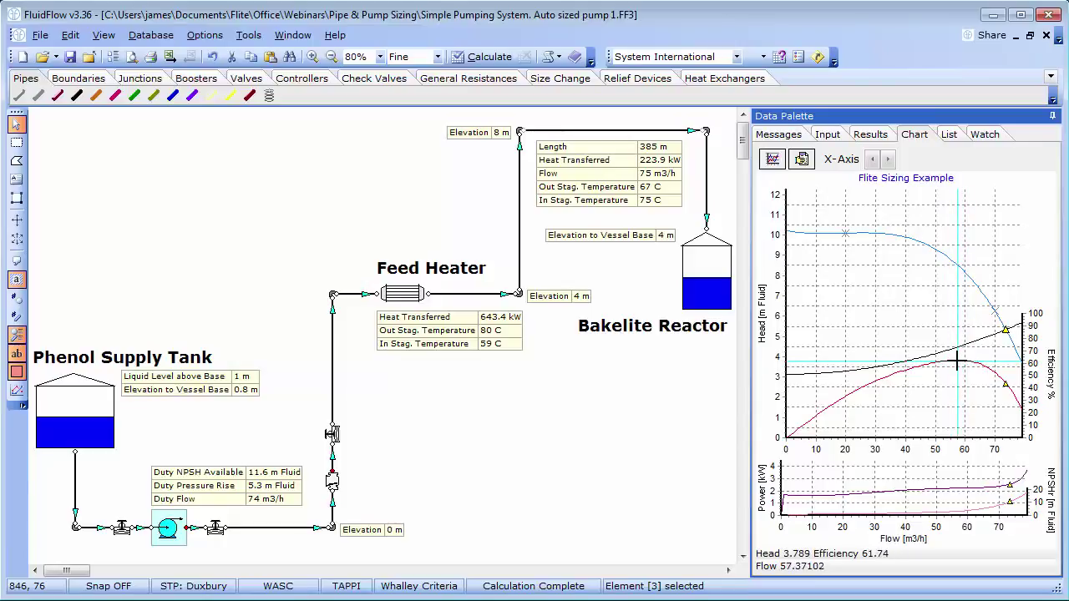
# Return all pipes to 150A JIS 150mm Schedule 40, recalculate to 60 m3/h at 8.1 m, and check warnings.
pyautogui.click(70, 35)
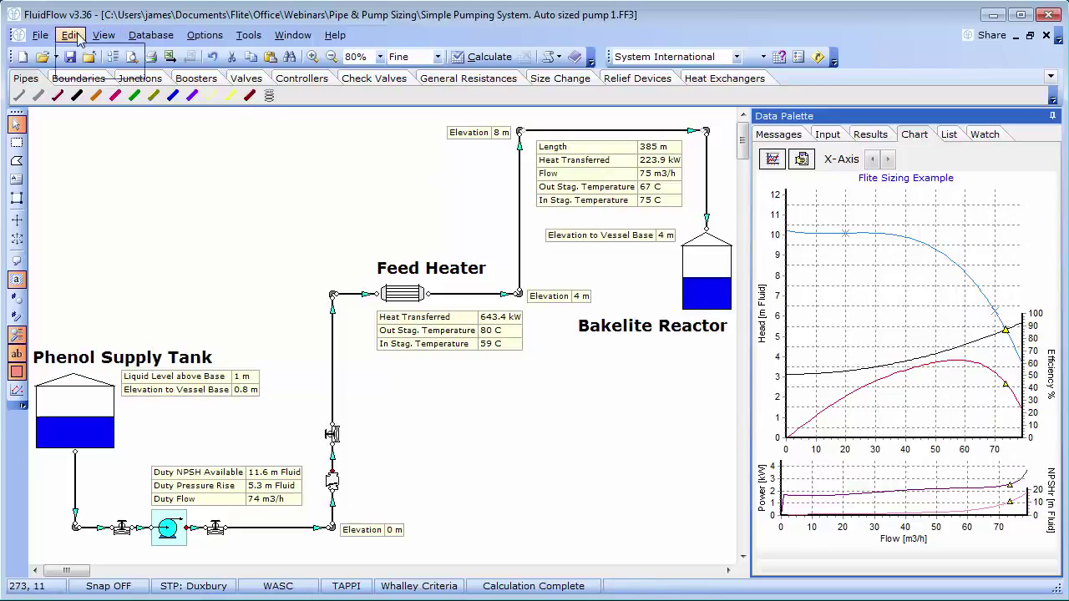
pyautogui.moveTo(96, 53)
pyautogui.click(209, 92)
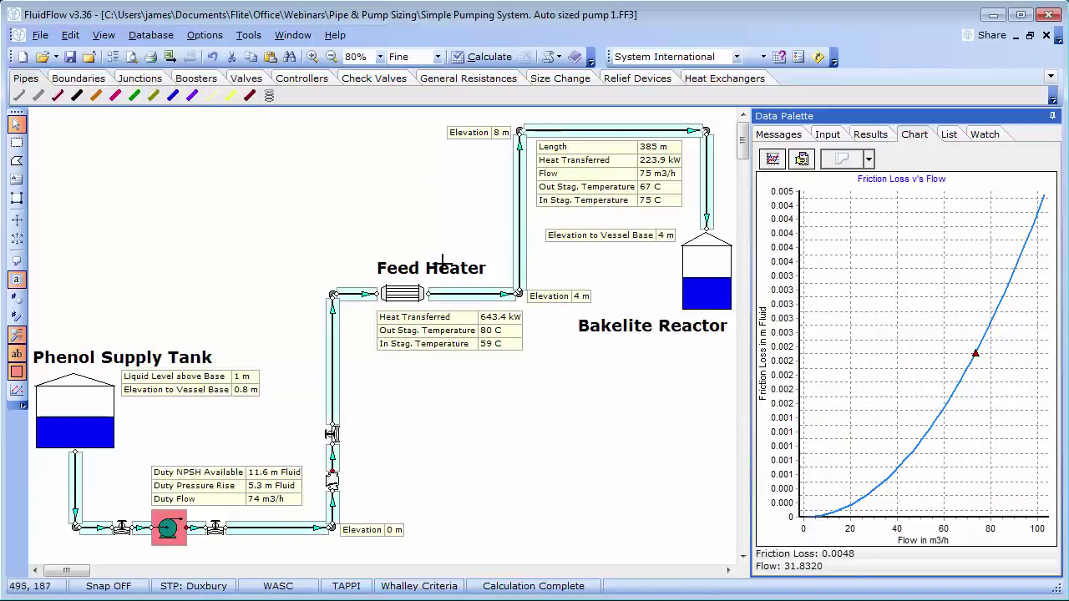
pyautogui.click(833, 137)
pyautogui.click(952, 249)
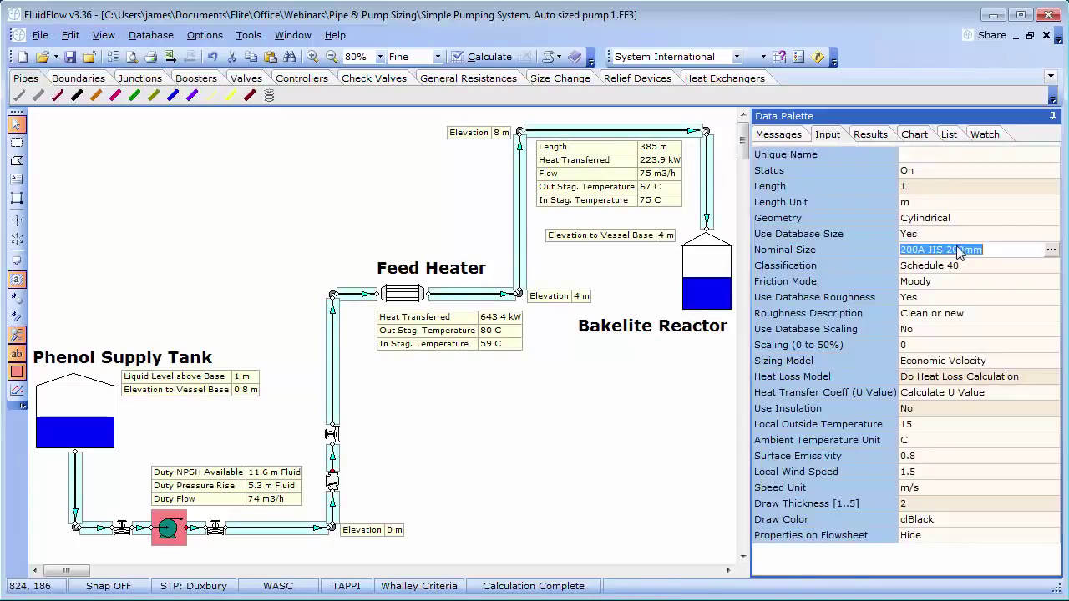
pyautogui.click(1051, 250)
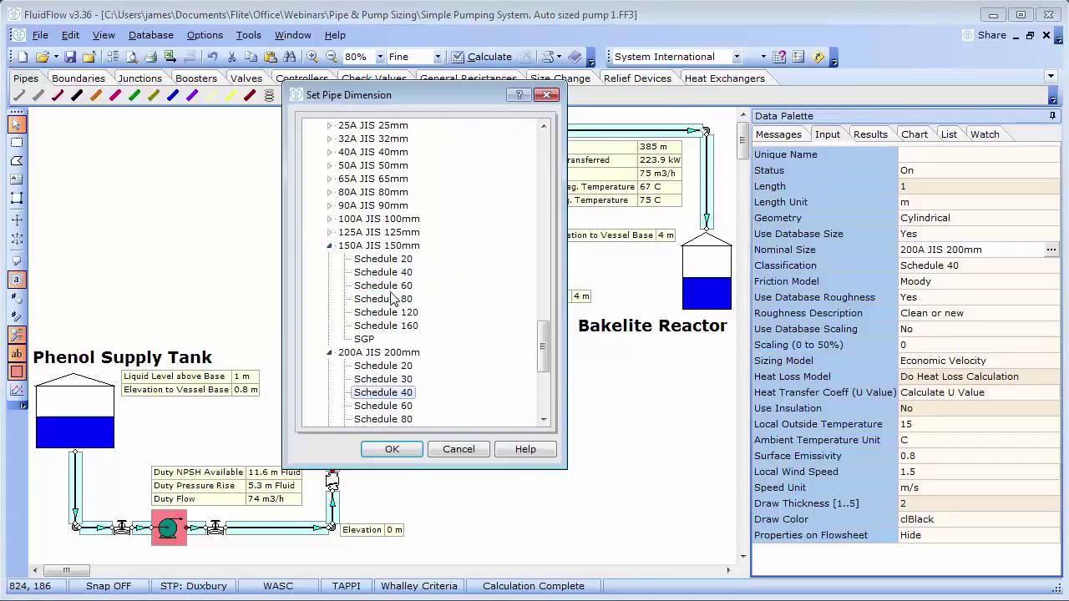
pyautogui.click(390, 273)
pyautogui.click(391, 449)
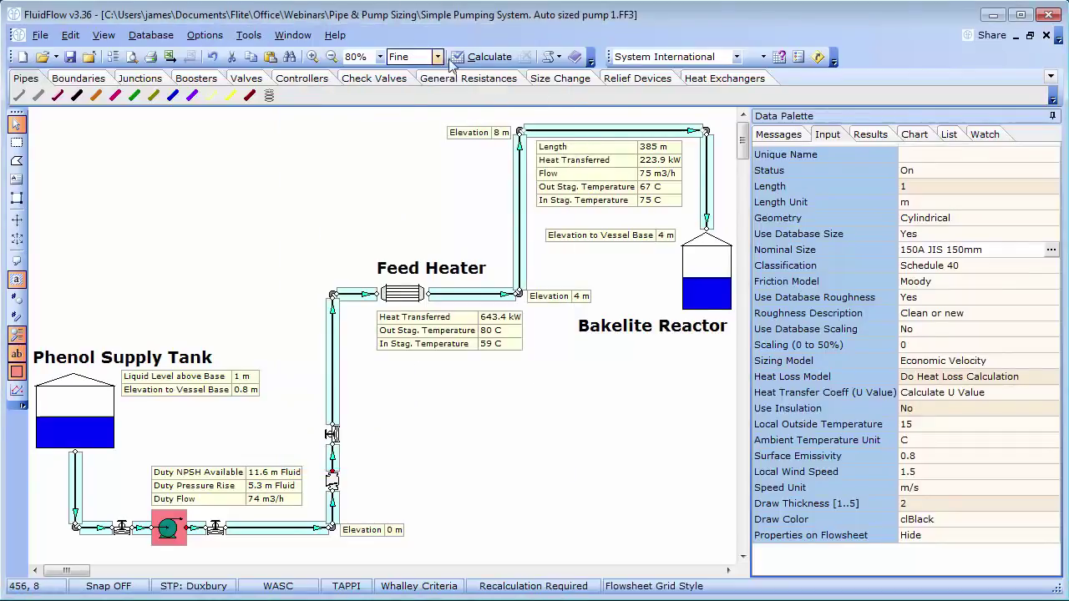
pyautogui.click(483, 58)
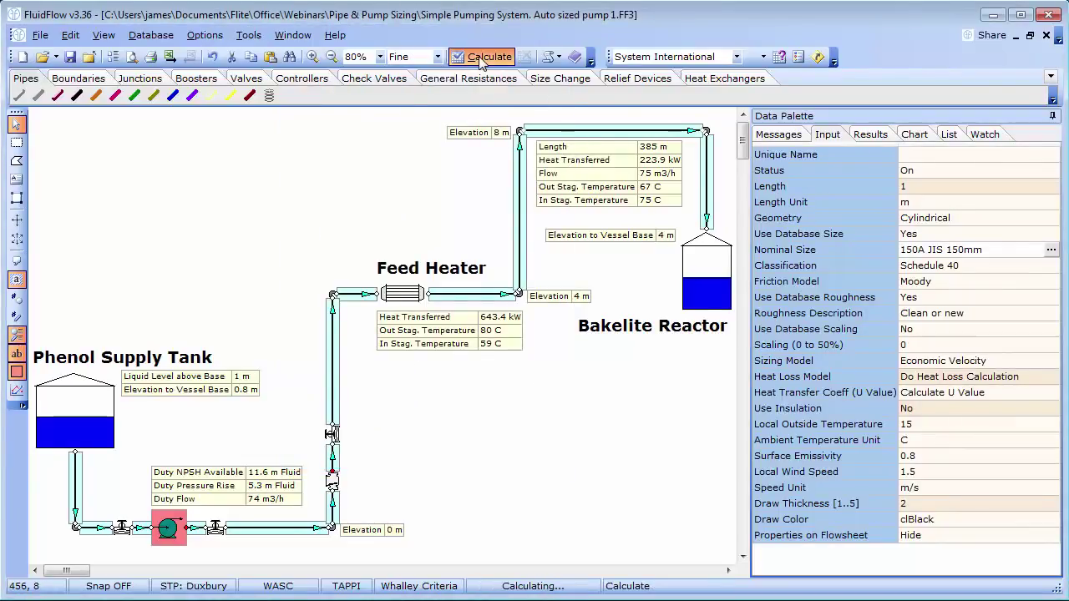
pyautogui.click(792, 137)
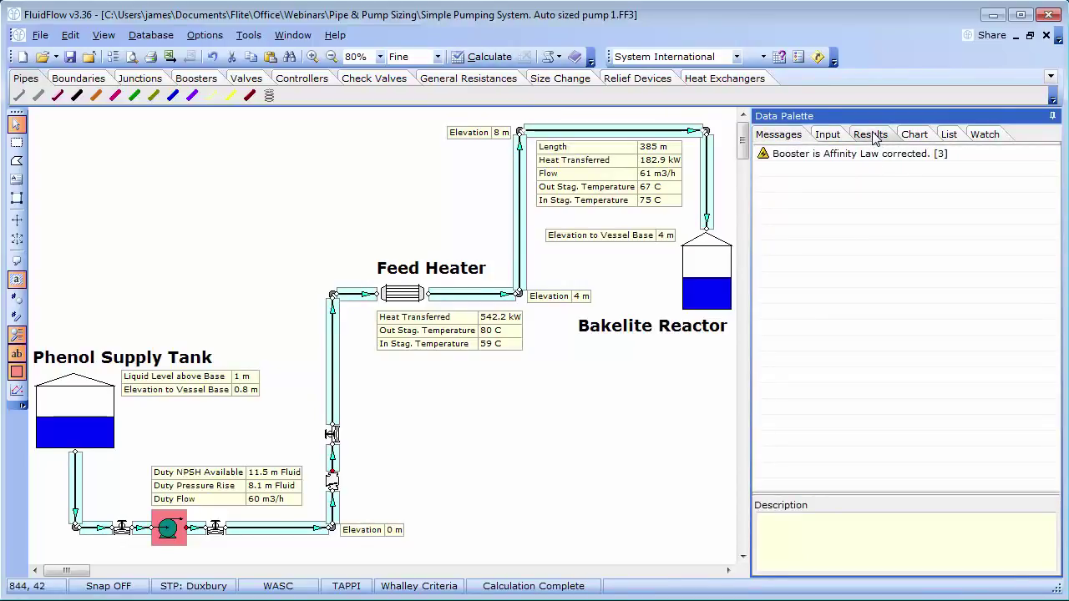
# Show results for the vertical Bakelite Reactor feed pipe: 60 m3/h, 0.94 m/s, 135.0 mm economic size.
pyautogui.click(573, 442)
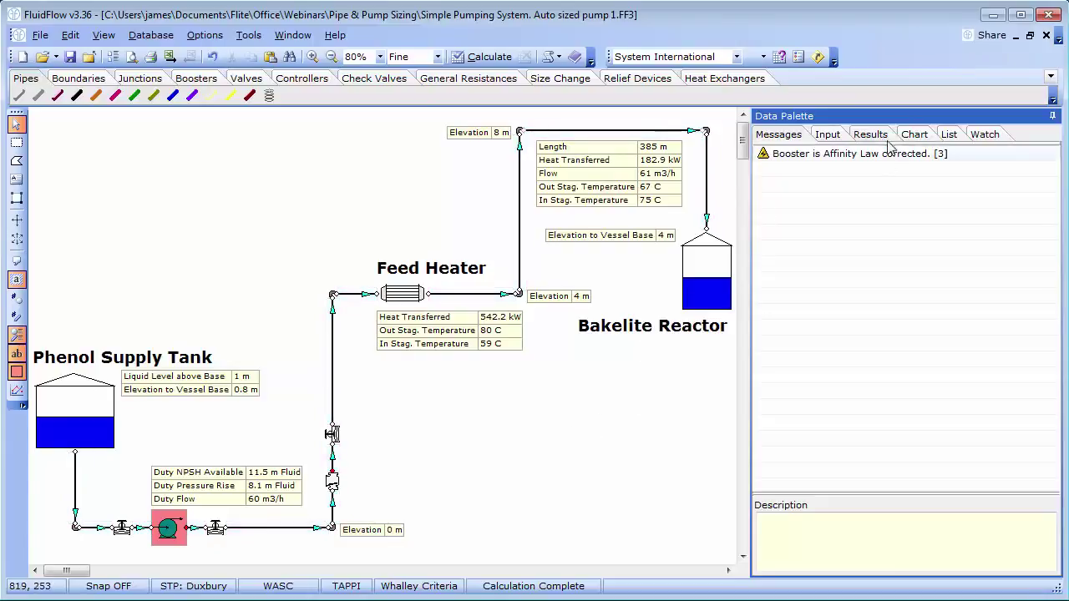
pyautogui.click(842, 136)
pyautogui.click(566, 132)
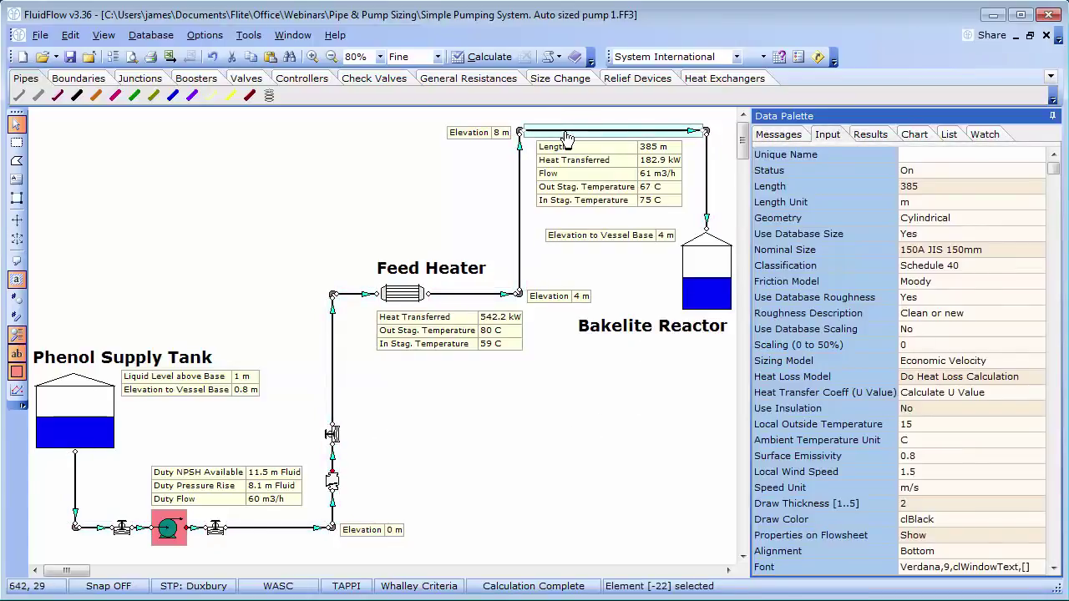
pyautogui.click(709, 176)
pyautogui.click(871, 135)
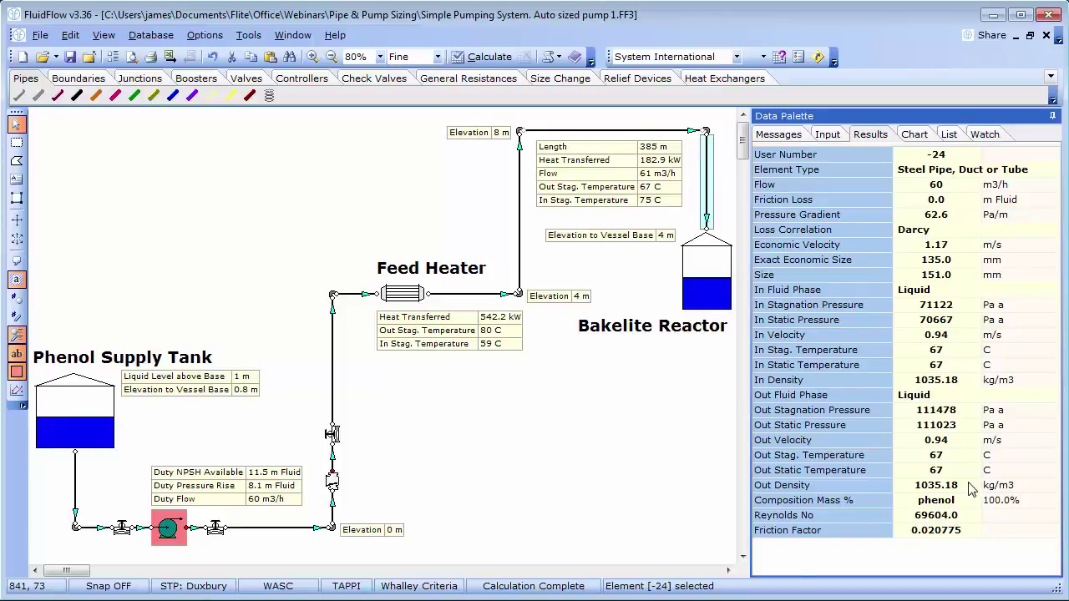
# Give all pipes 50 mm insulation thickness and recalculate, cutting the reactor line's heat loss to 11.9 kW.
pyautogui.click(848, 139)
pyautogui.click(698, 193)
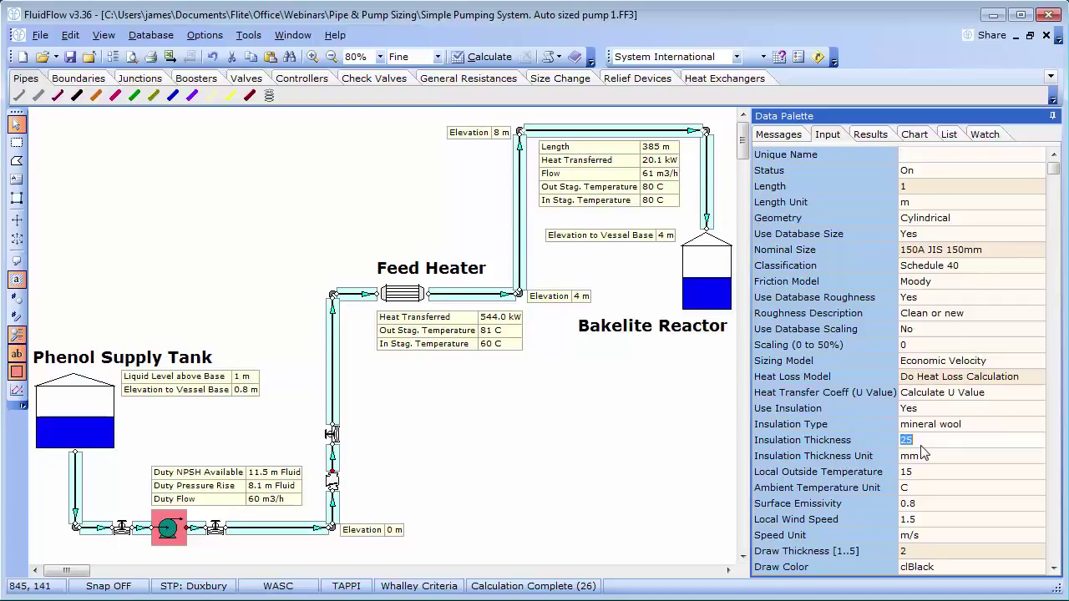
pyautogui.write('50')
pyautogui.press('Return')
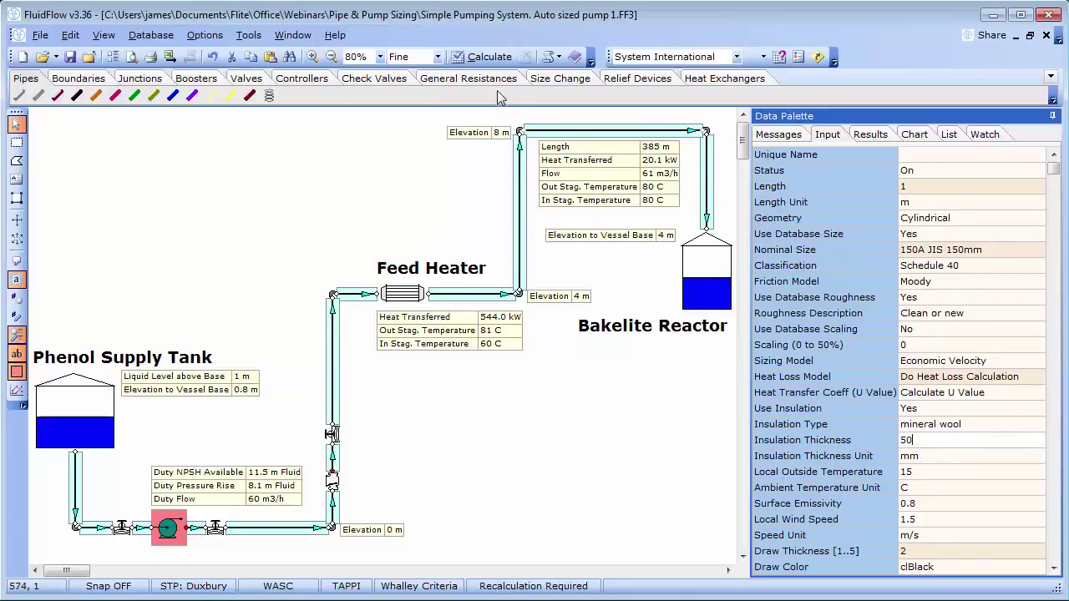
pyautogui.click(486, 60)
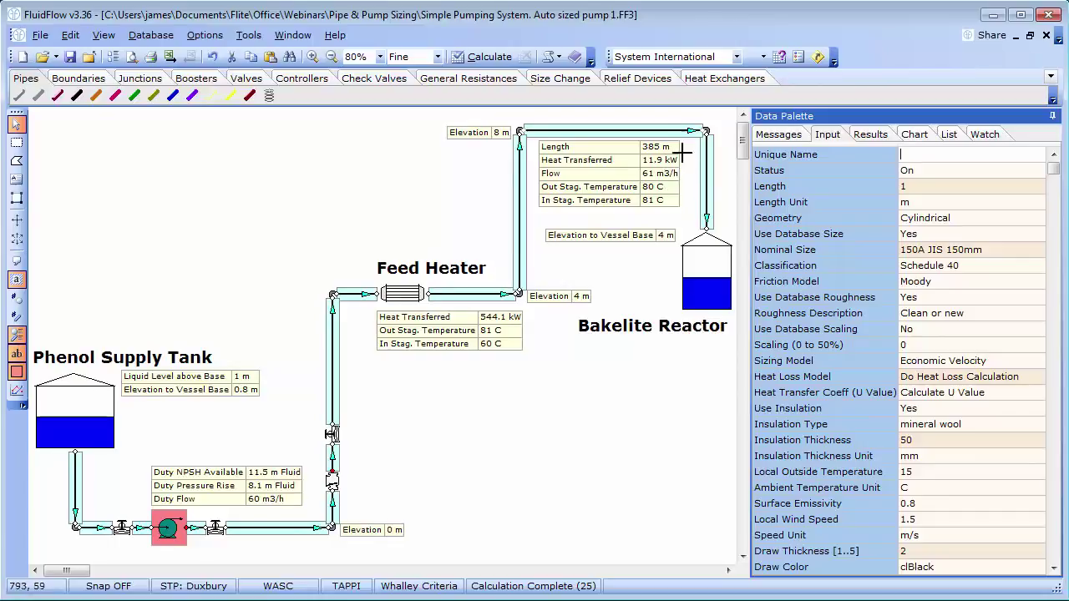
# Deselect everything and pick the reactor feed pipe to see its 61 m3/h results.
pyautogui.click(668, 251)
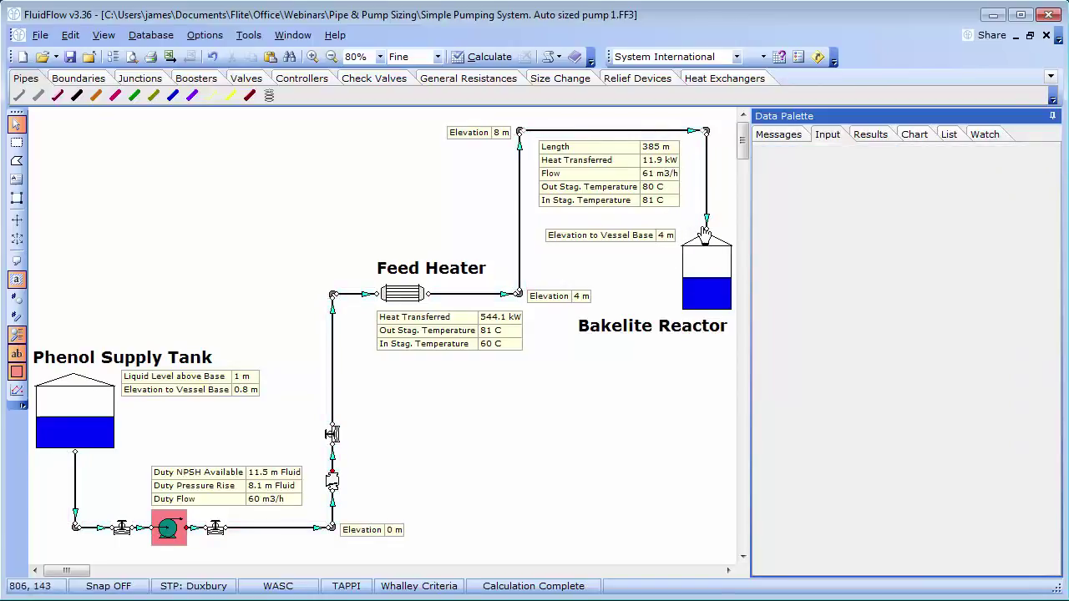
pyautogui.click(706, 227)
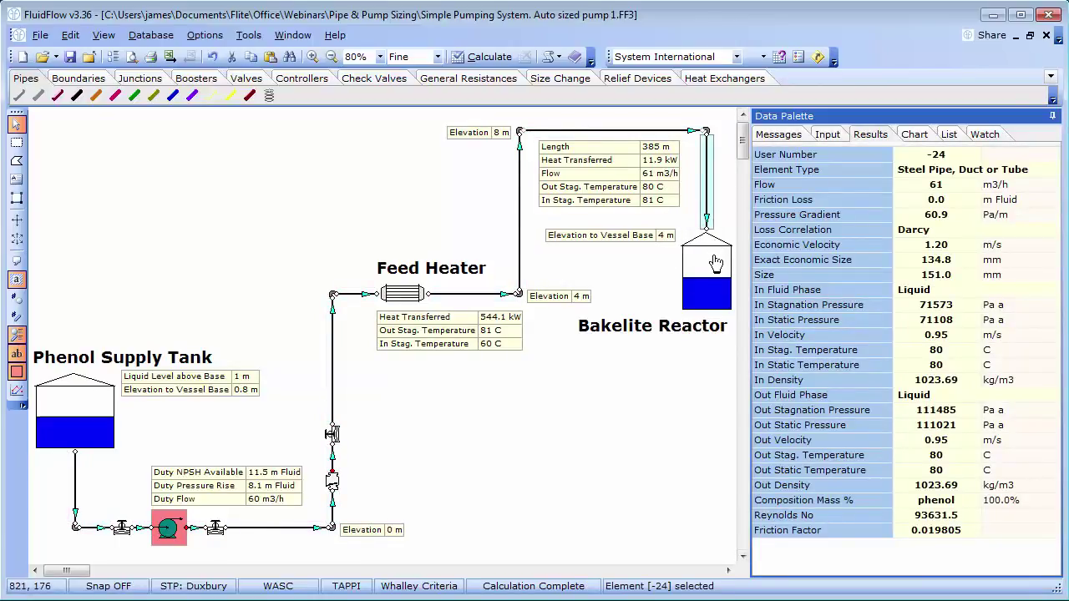